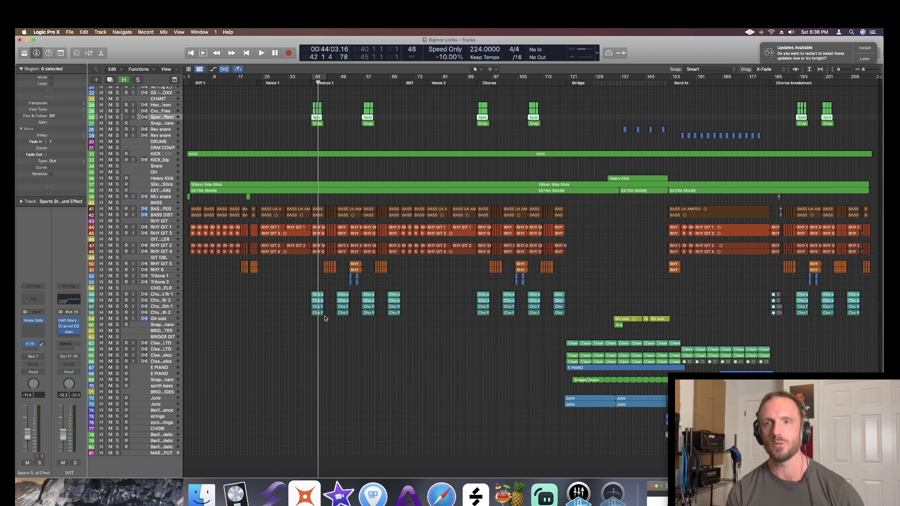
- Select the DRUMS track and find its channel in the mixer to examine its output routing
key(x)
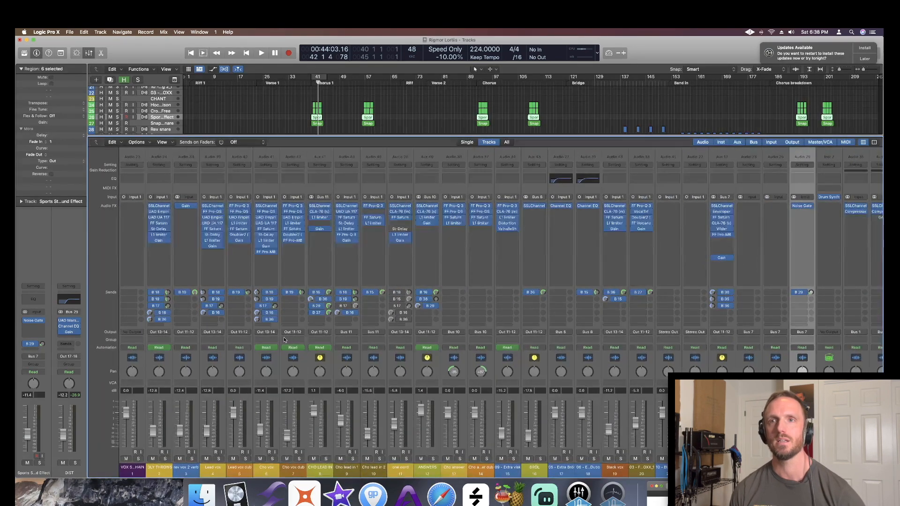
key(x)
scroll(236, 272, up, 5)
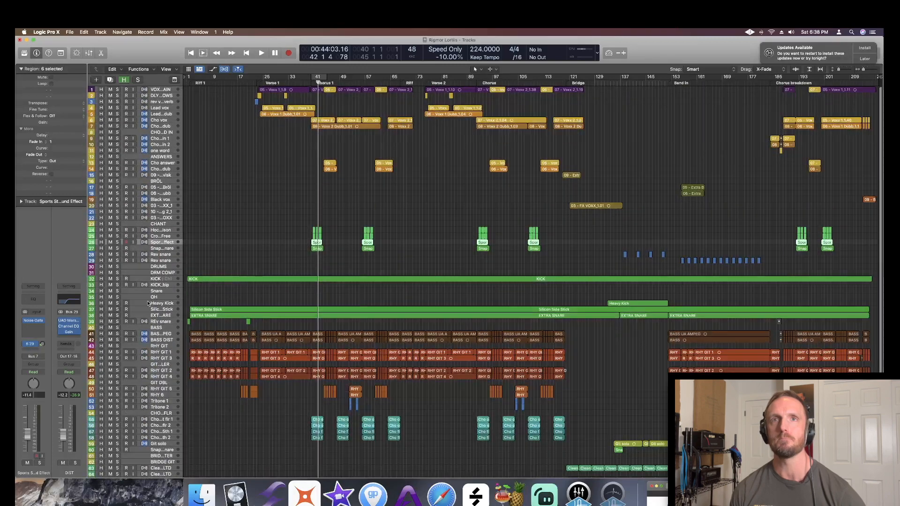
click(159, 267)
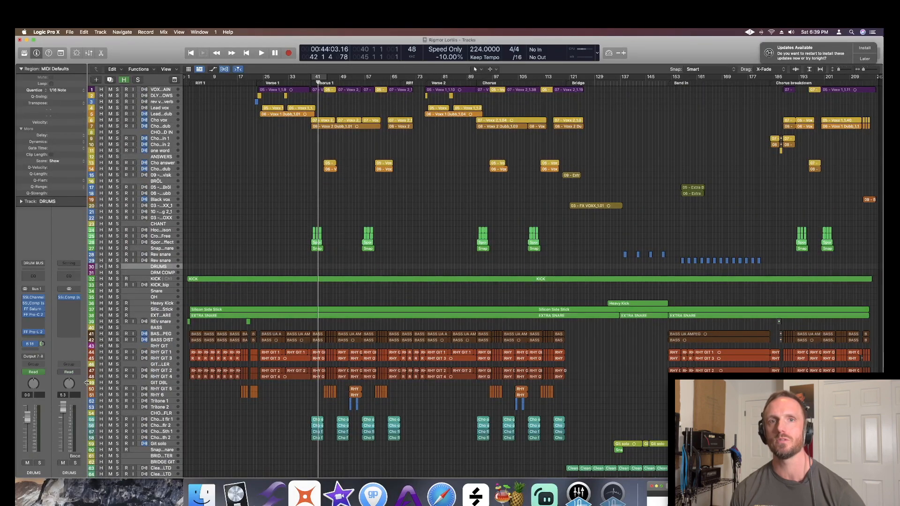
key(x)
scroll(578, 303, right, 10)
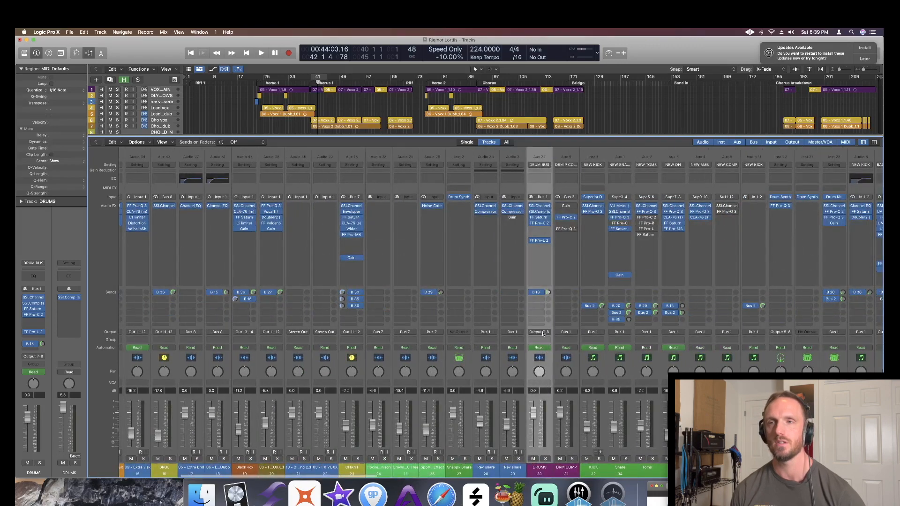
- Select the BASS channel in the mixer and check its output assignment
scroll(544, 333, right, 5)
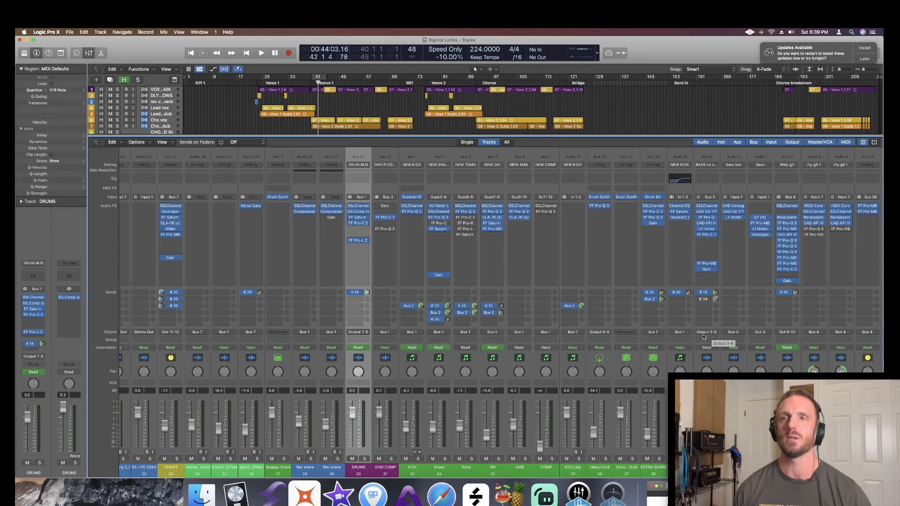
scroll(551, 402, right, 6)
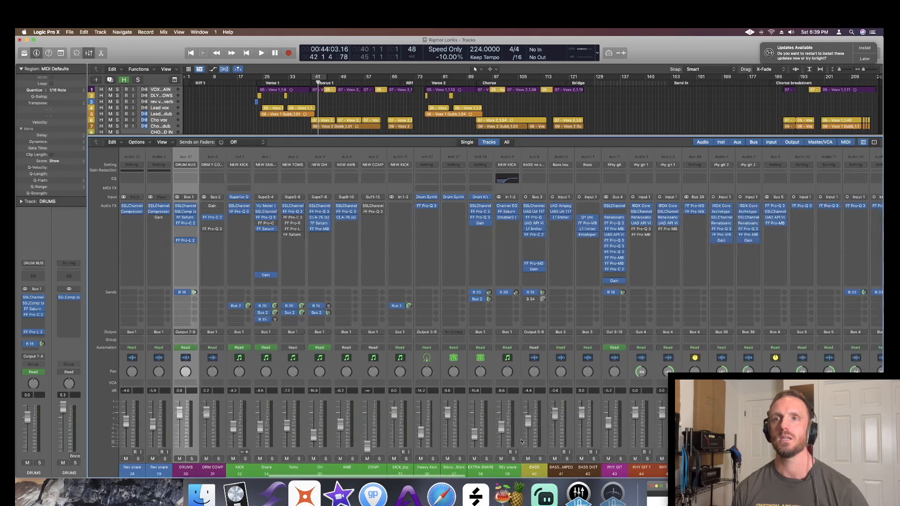
click(524, 438)
- Select the CHO GIT FLR channel and check its output assignment along with those of the guitar solo and bridge guitar channels
scroll(539, 412, right, 6)
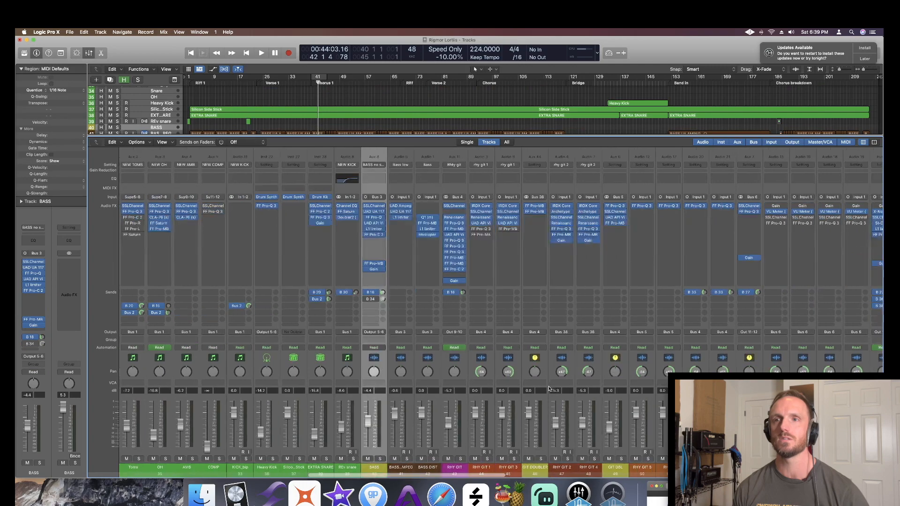
scroll(488, 373, right, 10)
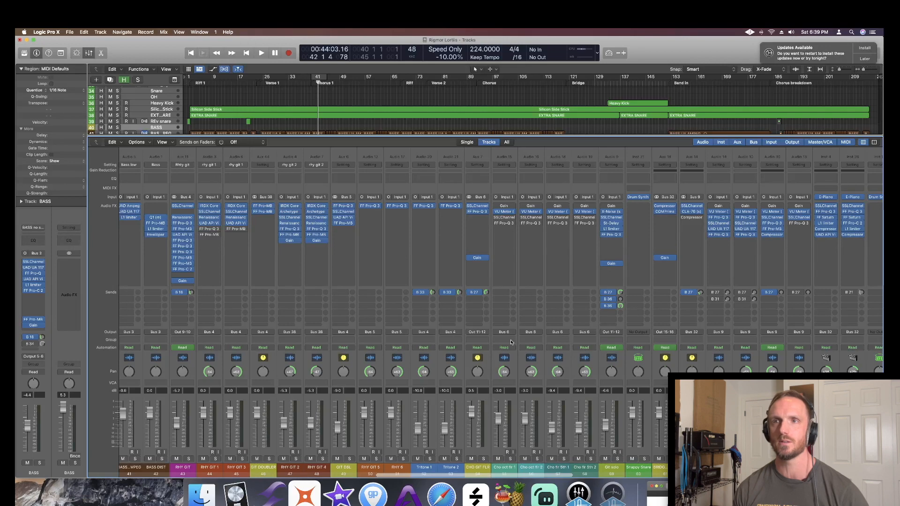
click(474, 469)
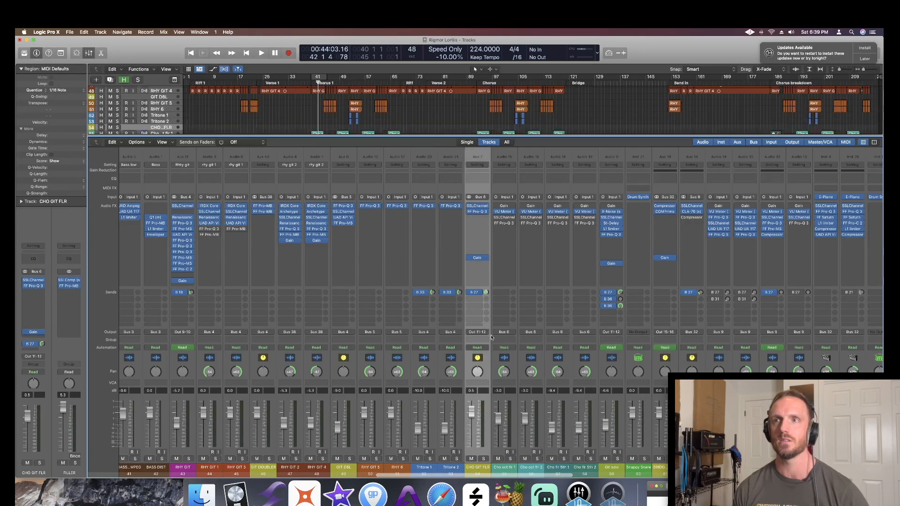
scroll(486, 334, right, 2)
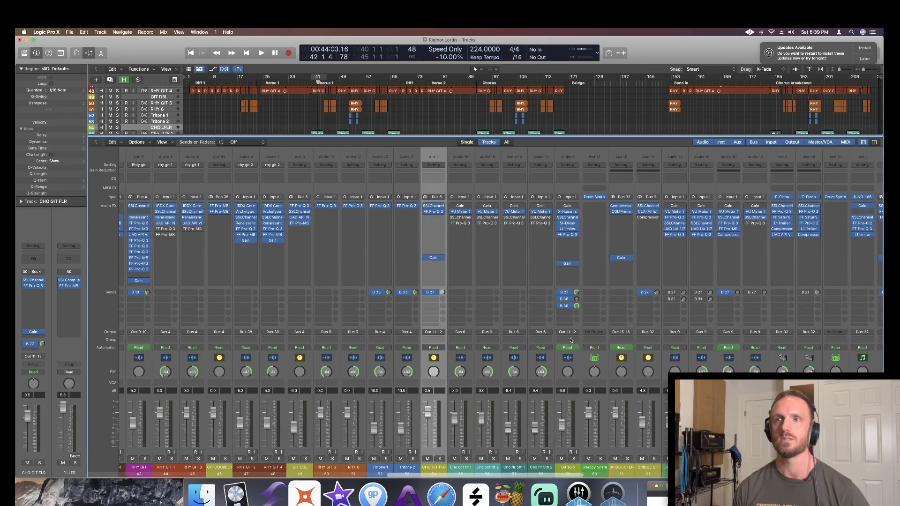
scroll(570, 336, right, 3)
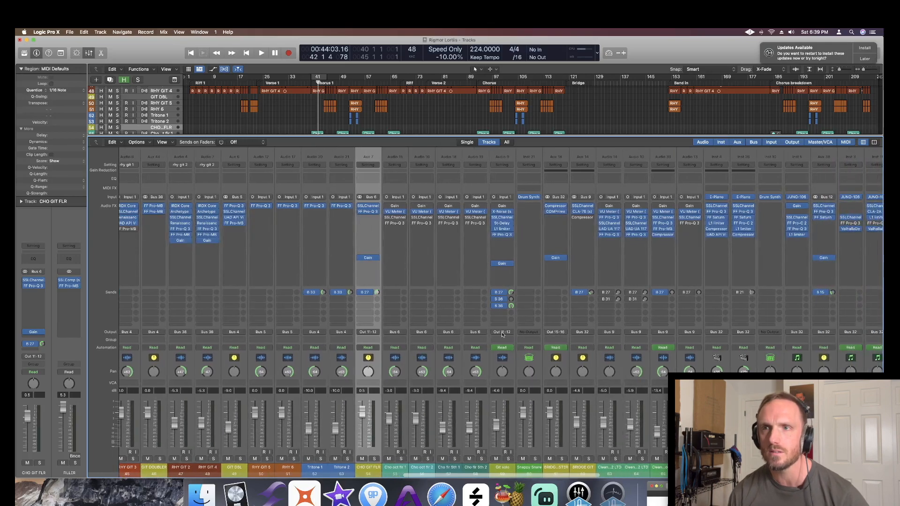
scroll(502, 334, right, 1)
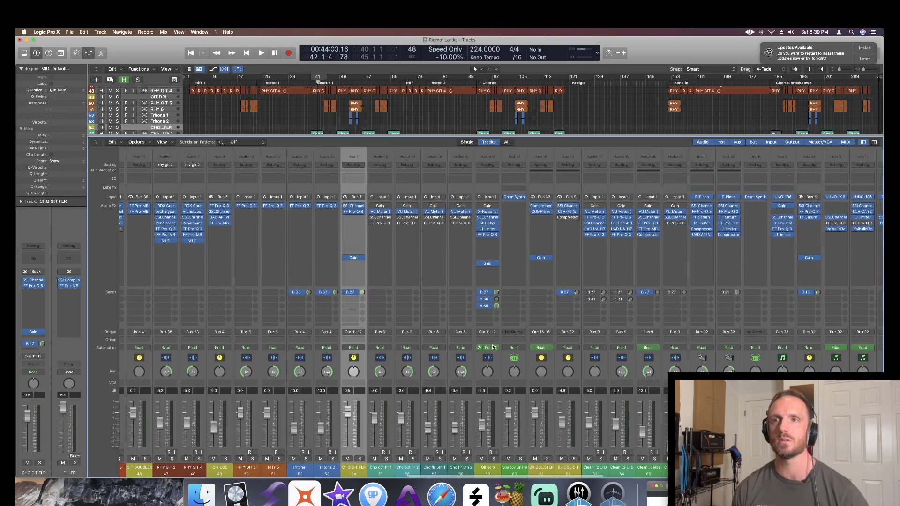
scroll(488, 232, right, 1)
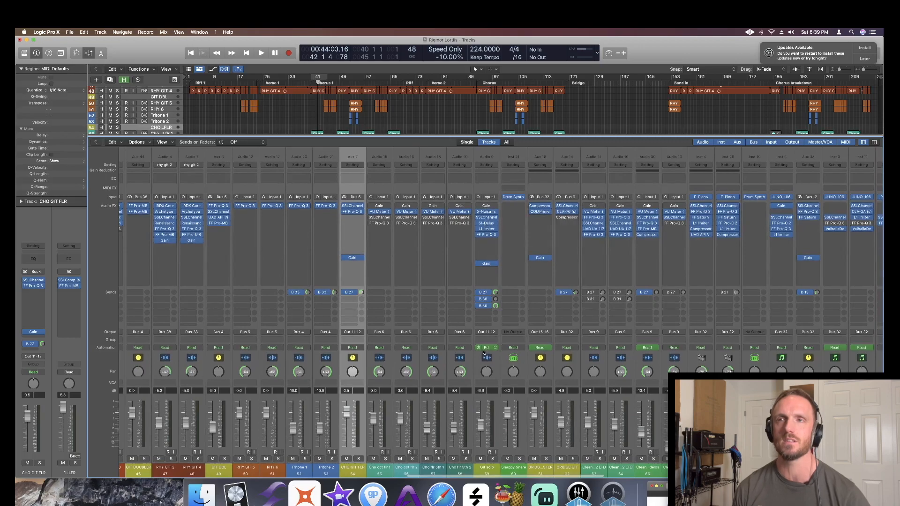
scroll(484, 352, right, 5)
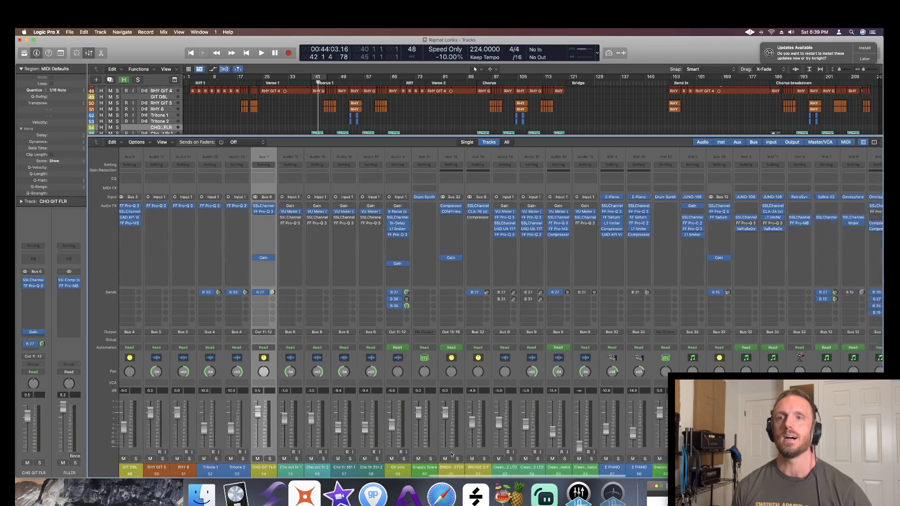
- Open the SSLComp compressor on the DRUMS output channel, watch its compression meter during playback, and close it
scroll(449, 337, right, 20)
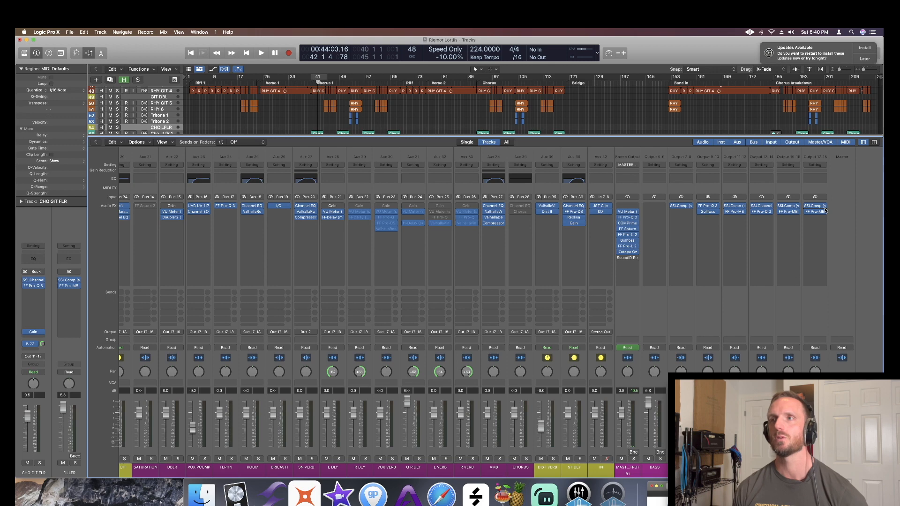
click(681, 206)
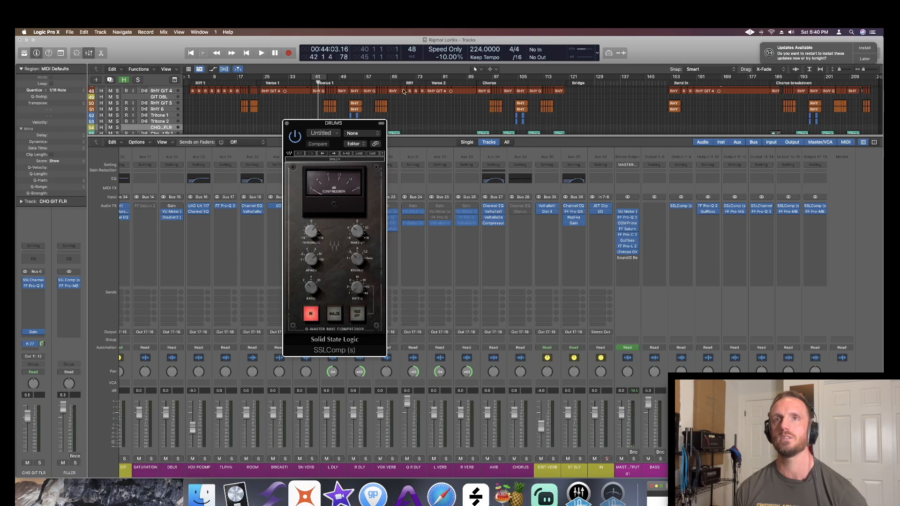
key(space)
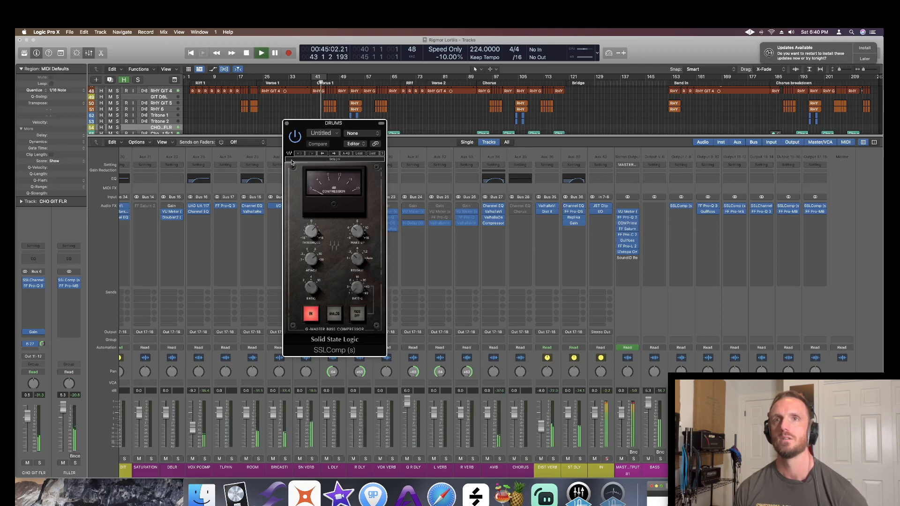
key(space)
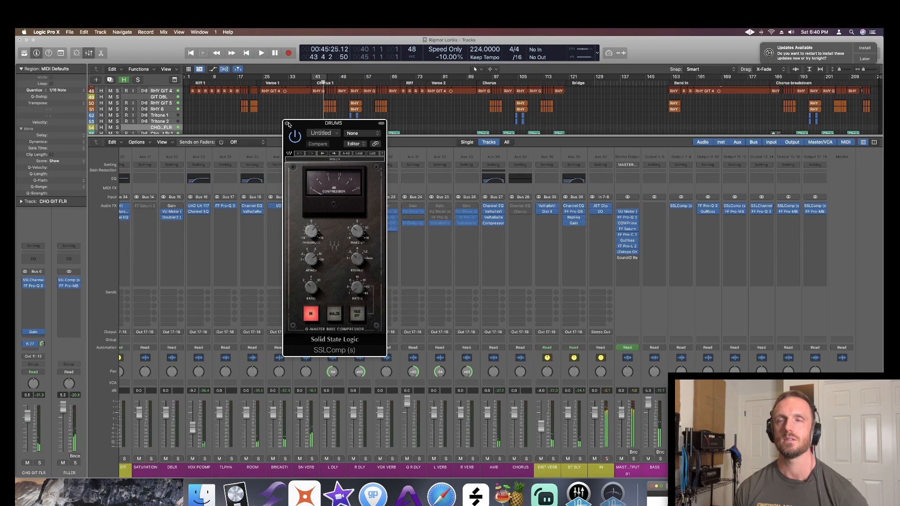
key(space)
click(286, 123)
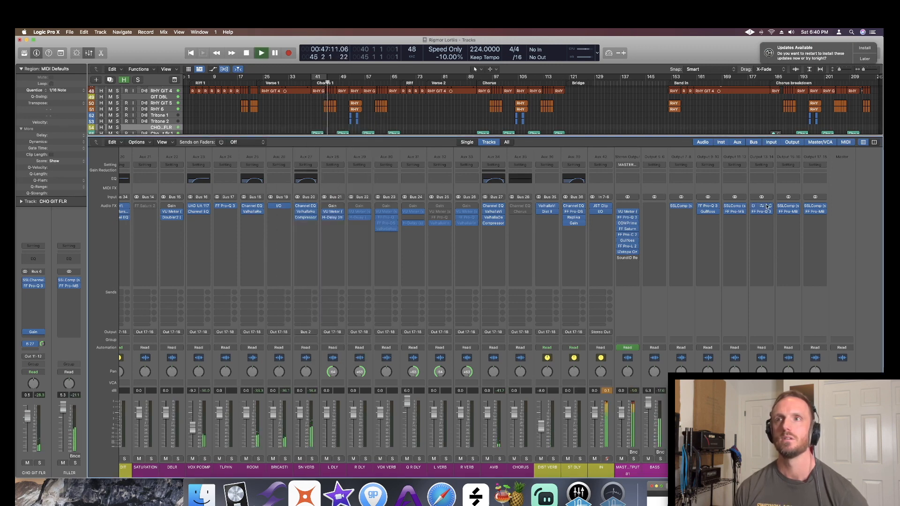
- Open the FILLER output's SSLComp compressor to watch its meter during playback, close it and stop playback
click(741, 207)
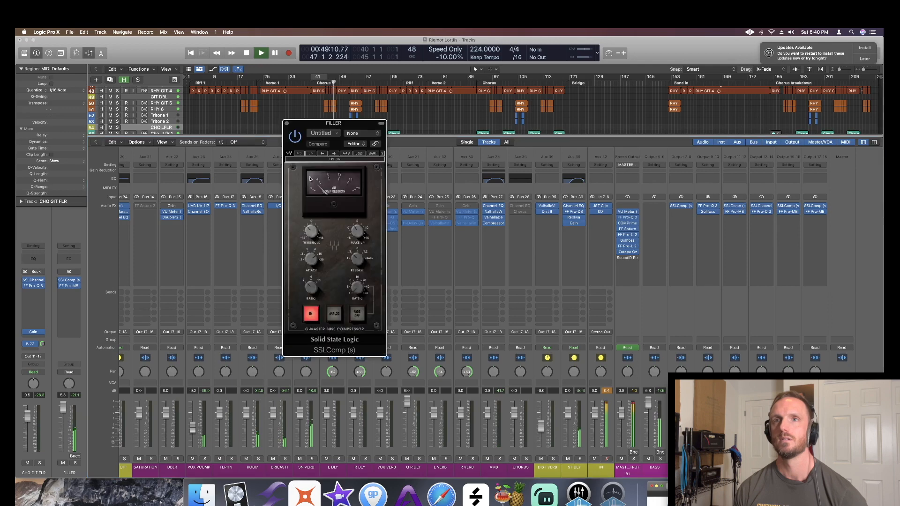
click(287, 123)
key(space)
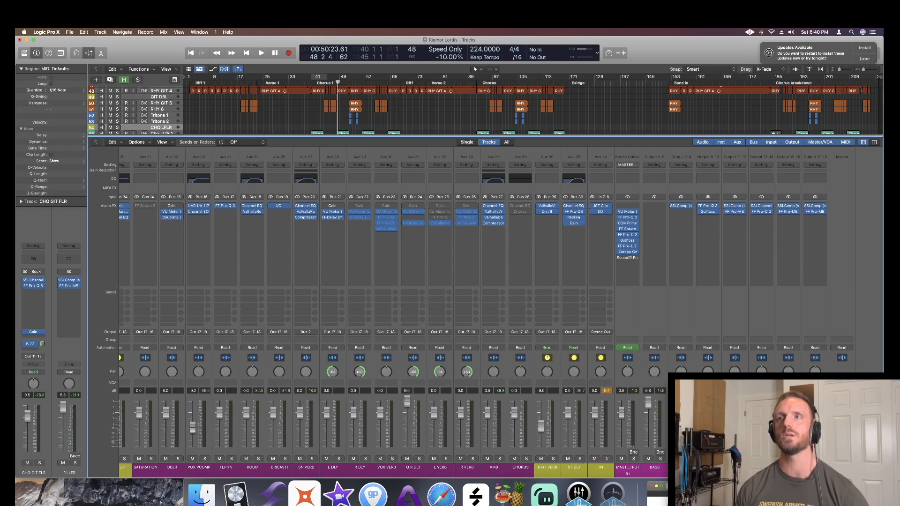
- Open Pro-MB on the FILLER output channel, choose VOX SIDECHAIN (Audio 23) as its side chain, and close it
click(789, 213)
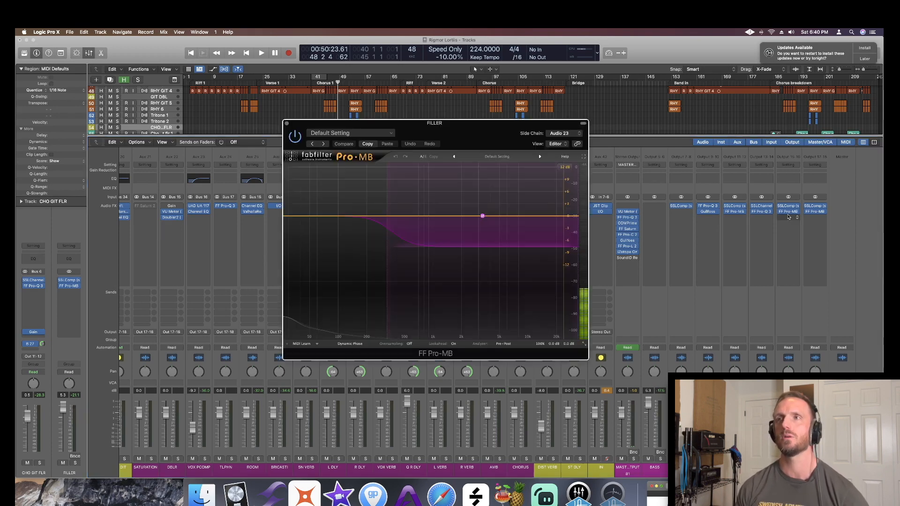
click(574, 135)
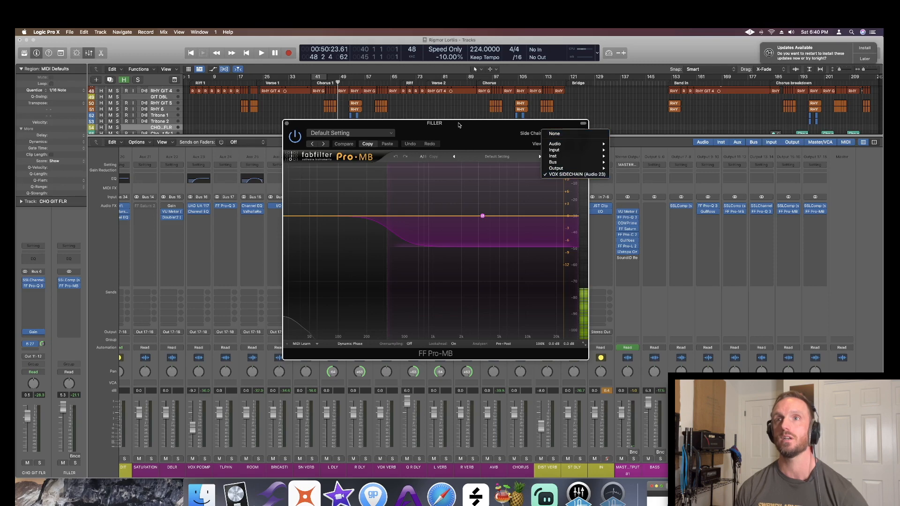
click(567, 175)
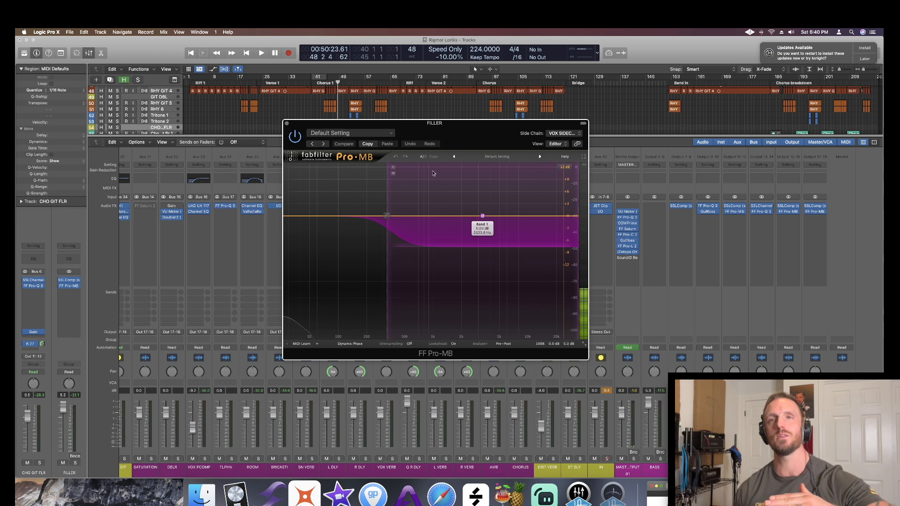
click(287, 124)
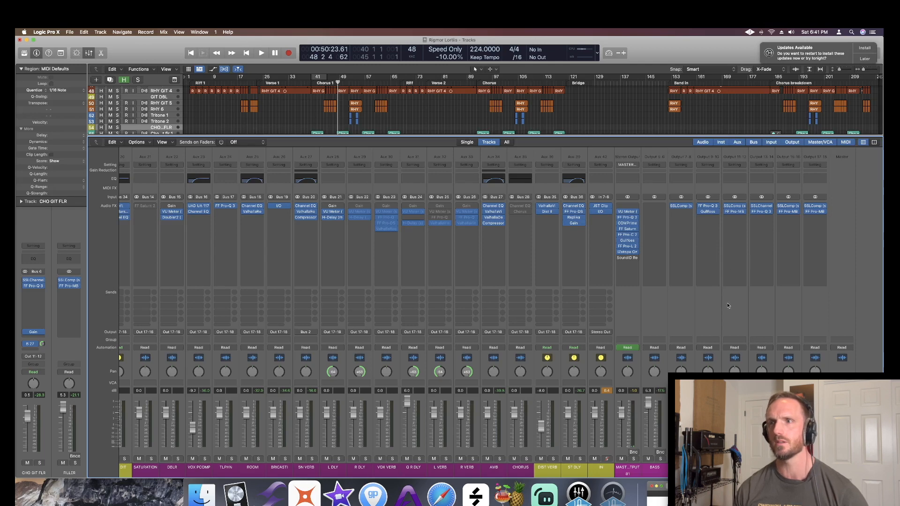
- Open Pro-Q 3 on the GUITAR output channel and choose VOX SIDECHAIN (Audio 23) as its side chain
click(708, 206)
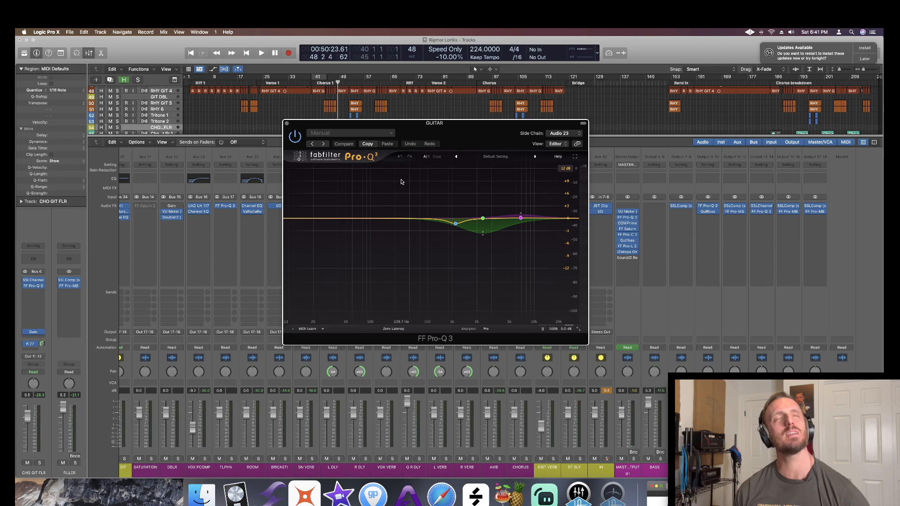
mouse_move(483, 219)
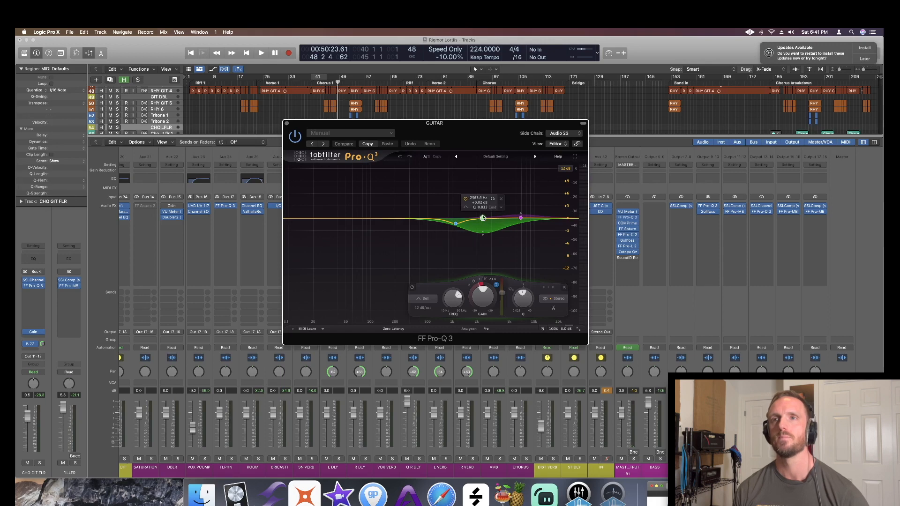
click(561, 134)
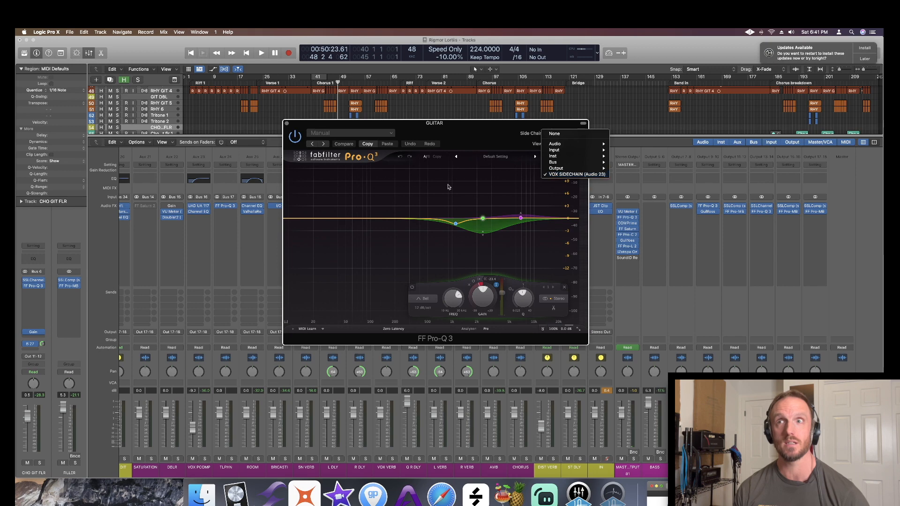
click(555, 175)
mouse_move(461, 229)
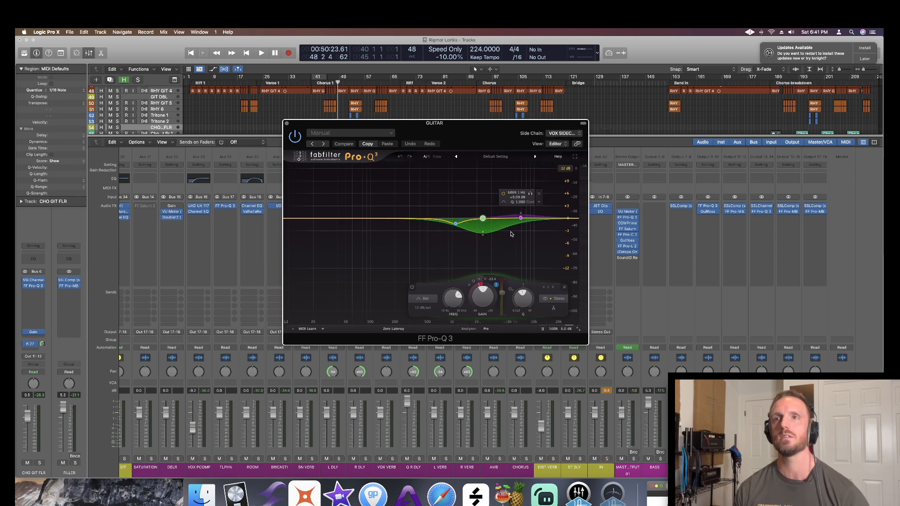
- Start playback and audition the GUITAR Pro-Q 3's green dynamic band in solo, ending with the band unsoloed
mouse_move(476, 287)
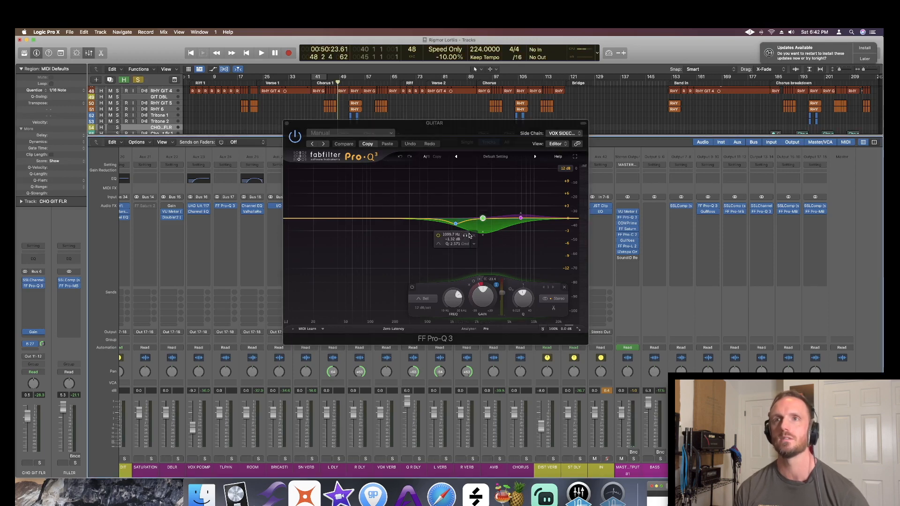
key(space)
click(492, 199)
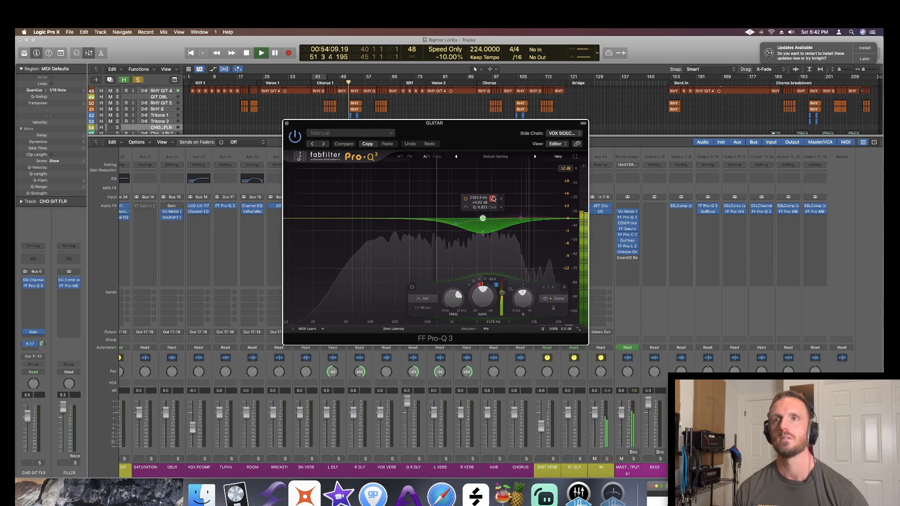
click(493, 199)
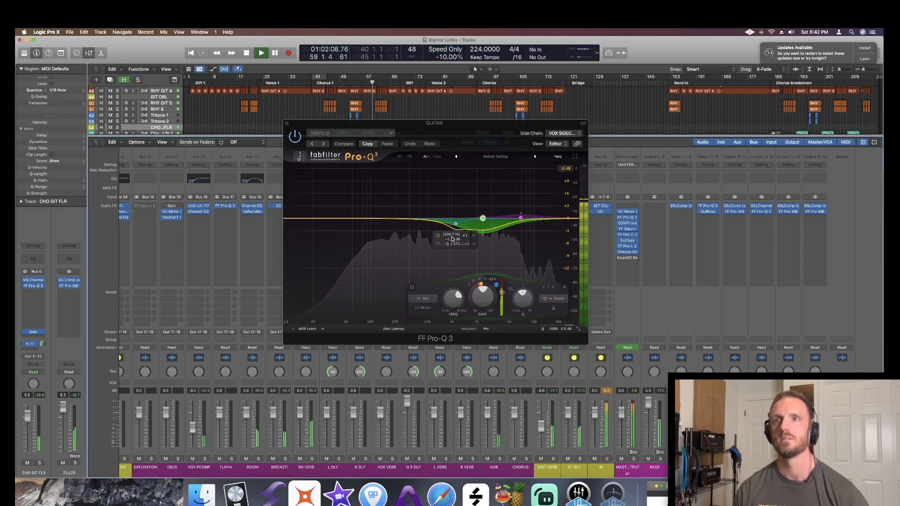
- Shift the green dynamic band to about 2.5 kHz during playback, stop the song, and close Pro-Q 3
drag(482, 219, 485, 219)
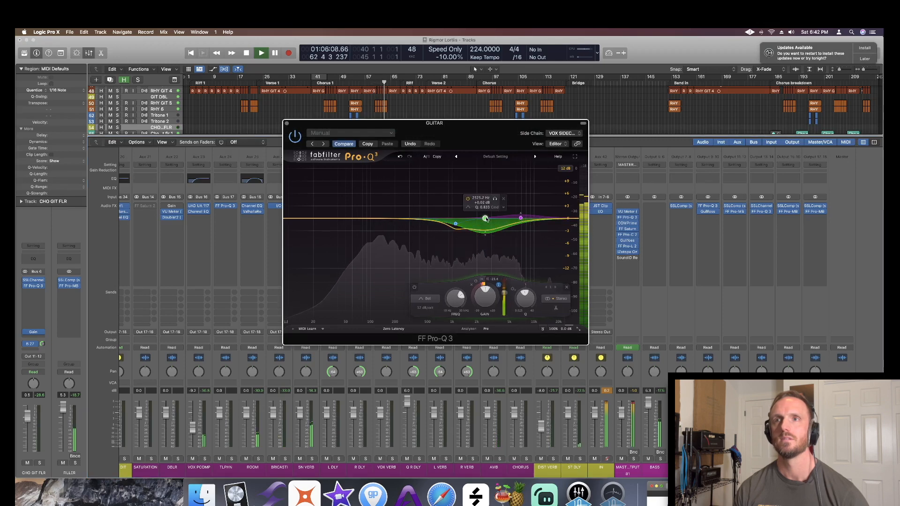
key(space)
mouse_move(394, 259)
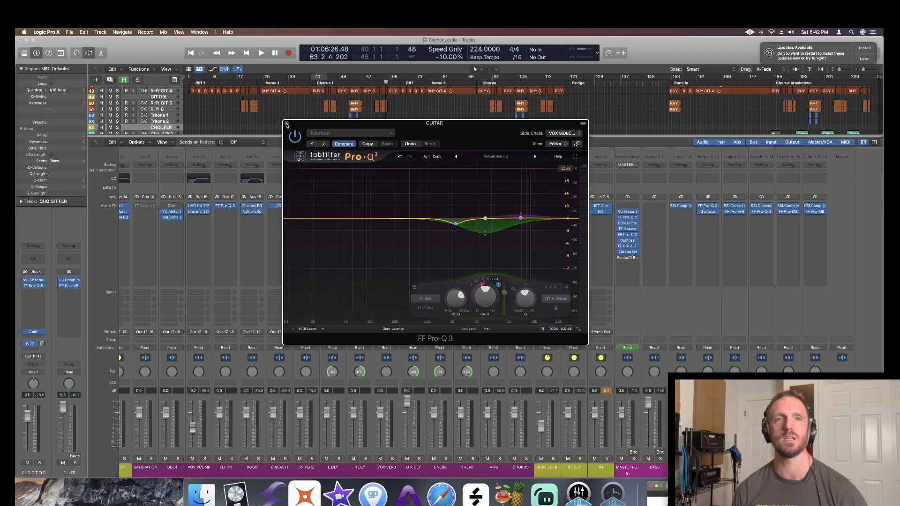
click(286, 124)
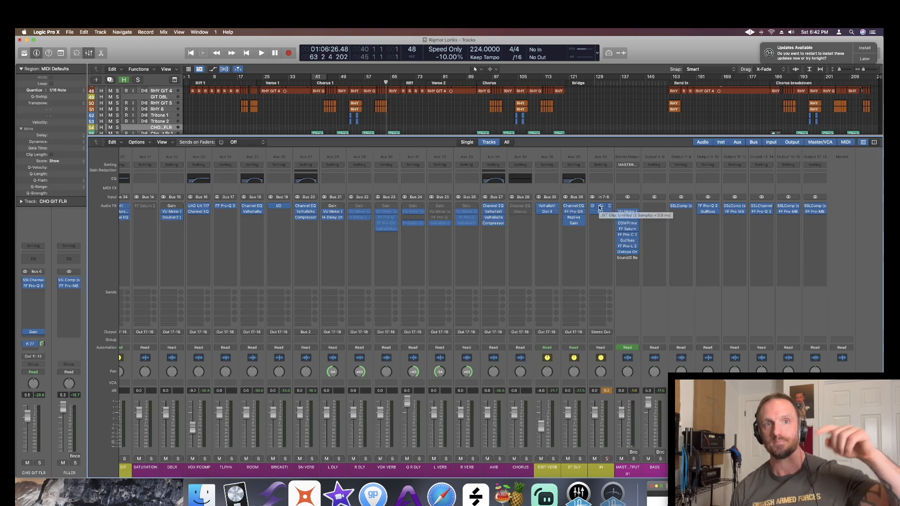
- Open JST Clip on the IN channel, set its main clip knob to 3.0 dB, check the trim, and close it
click(597, 206)
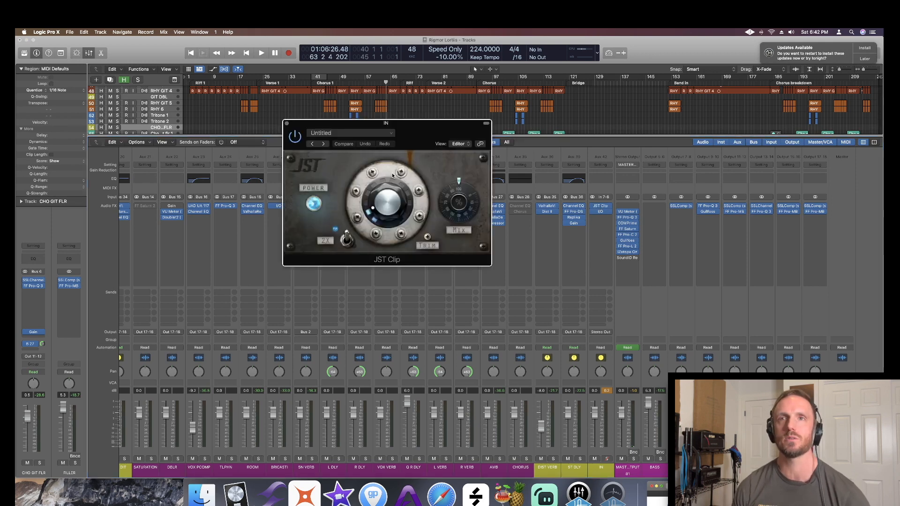
mouse_move(388, 214)
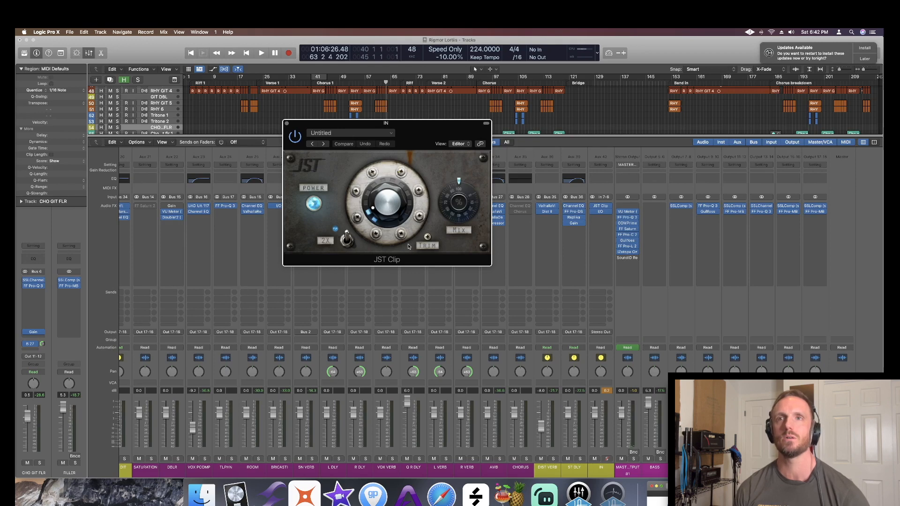
drag(388, 202, 387, 199)
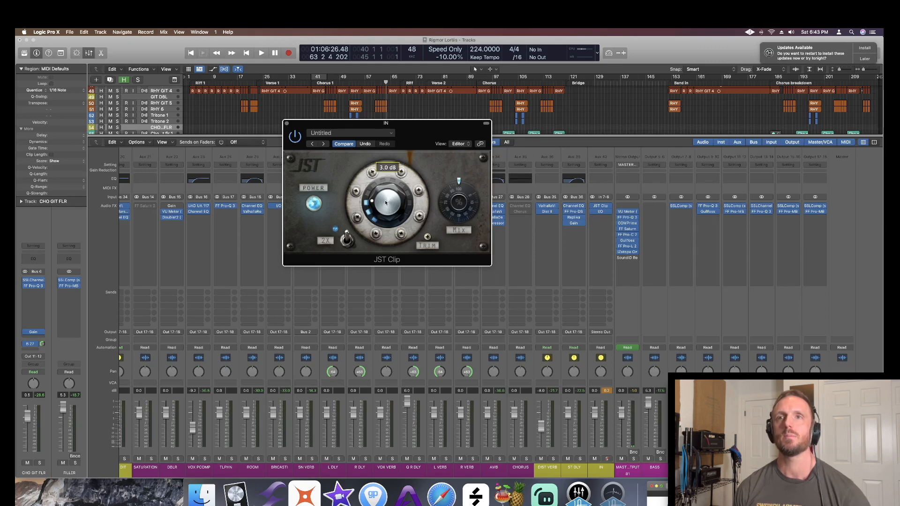
mouse_move(423, 237)
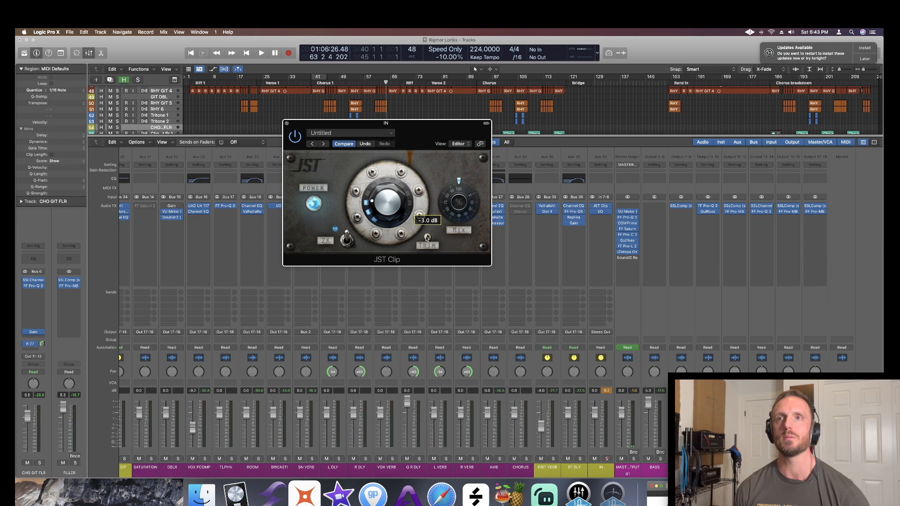
click(287, 124)
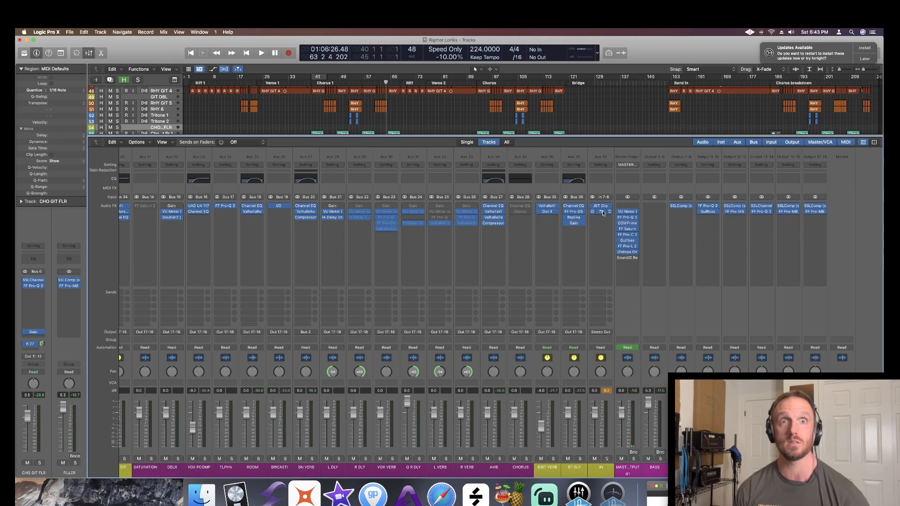
- Open the I/O insert on the IN channel to review its hardware output and input routing, and close it
click(602, 212)
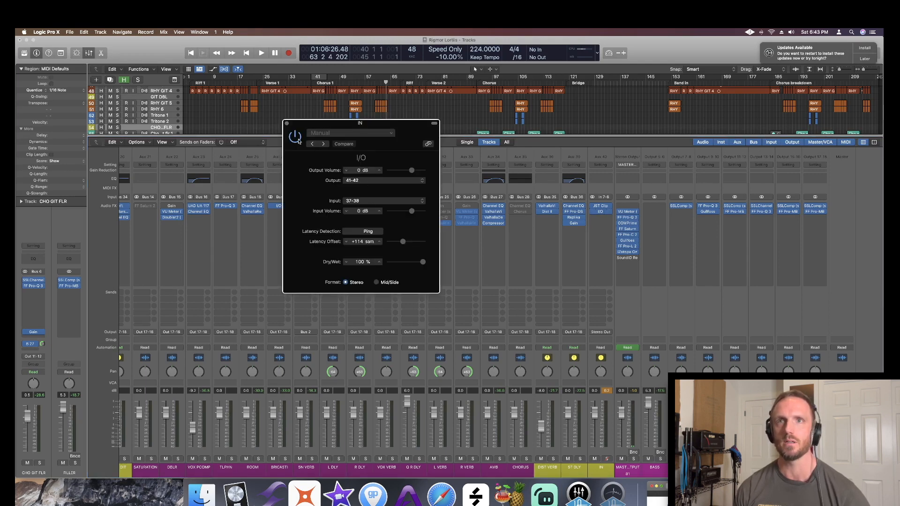
click(287, 124)
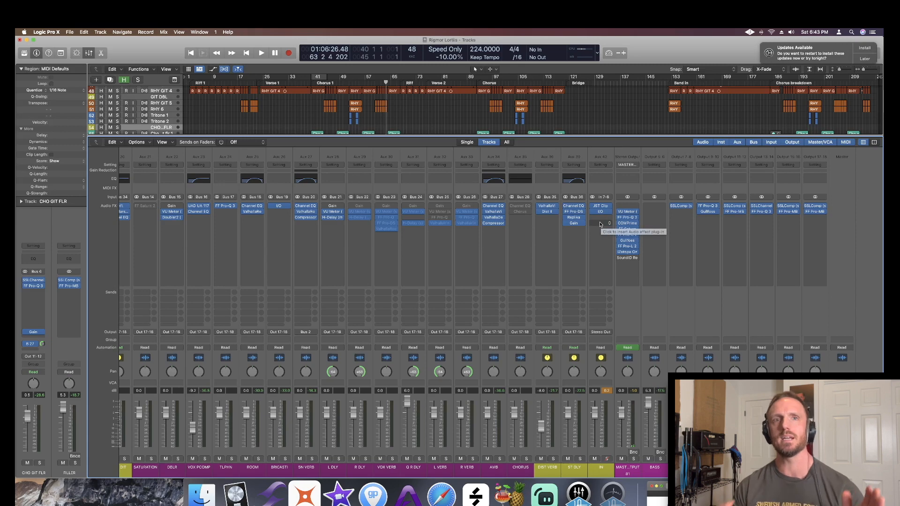
- Set JST Clip's main knob on the IN channel to 2.2 dB during playback, close the plug-in, and stop the song
key(space)
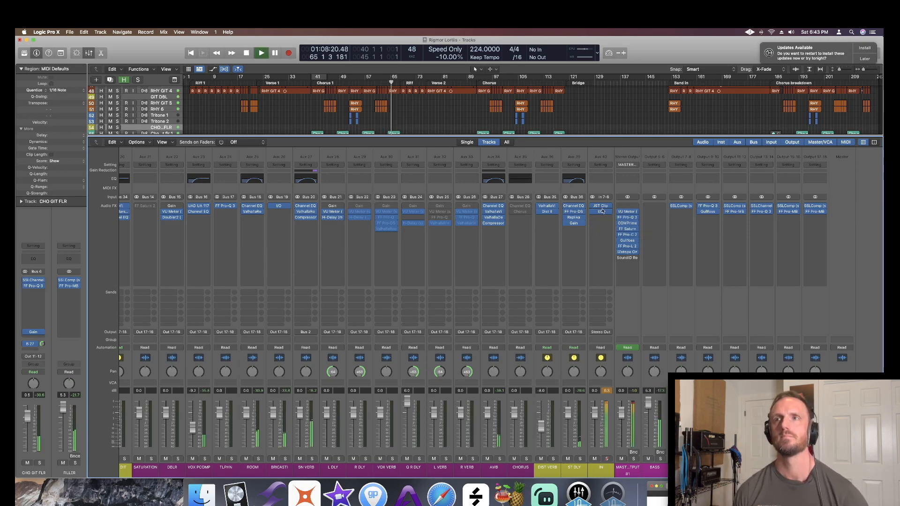
click(601, 206)
drag(391, 205, 390, 209)
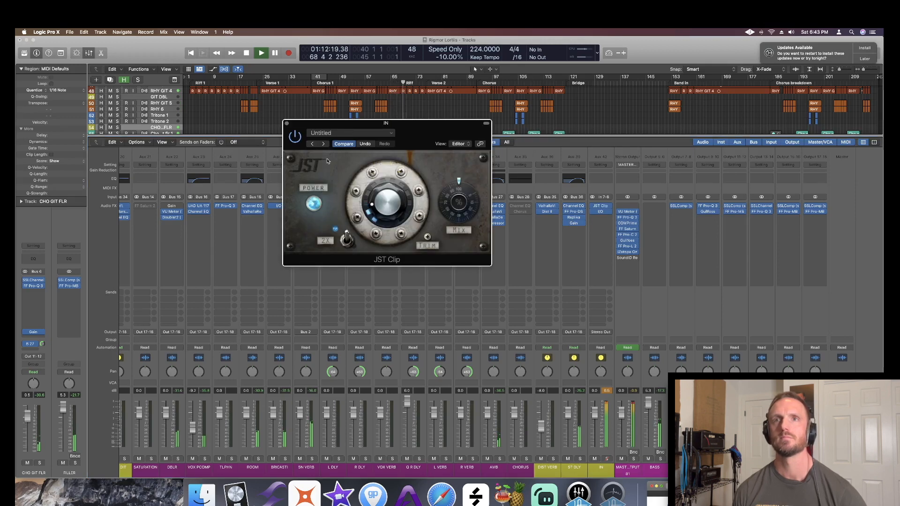
drag(390, 206, 382, 200)
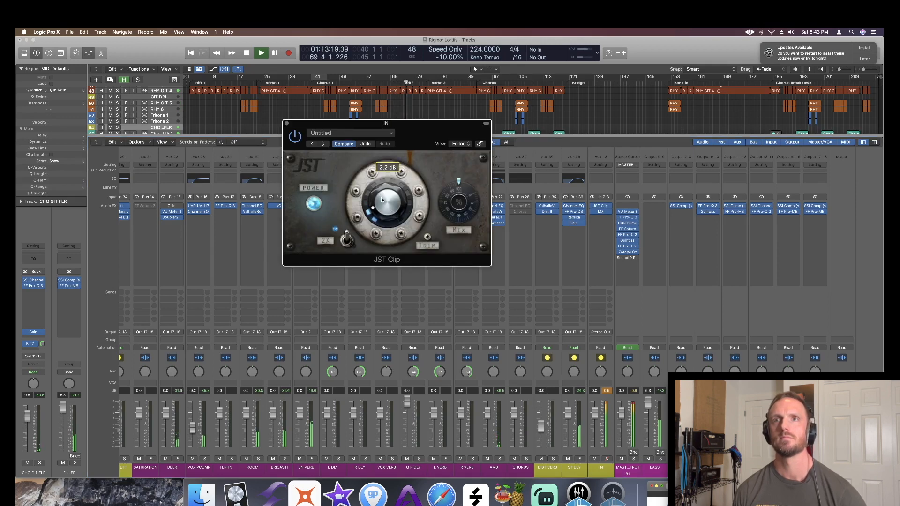
click(287, 123)
key(space)
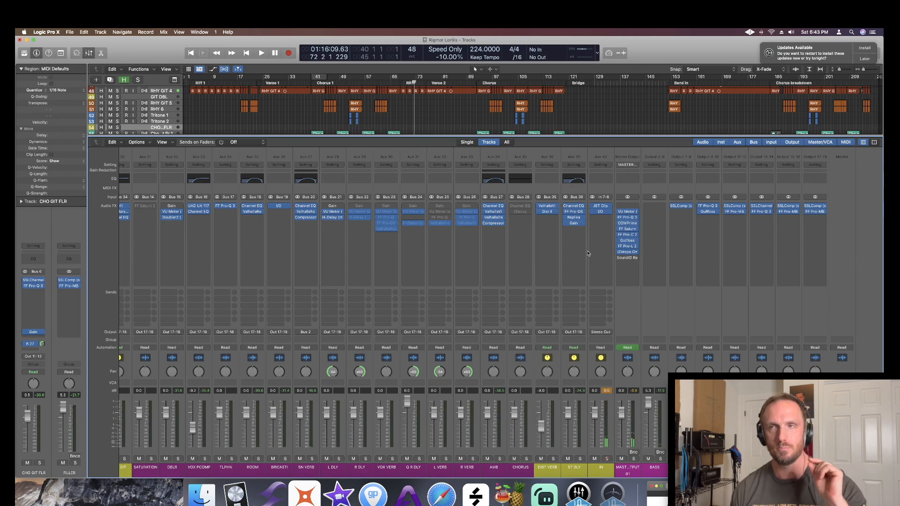
- Open Pro-Q 3 on the MASTER OUTPUT channel, examine its EQ bands and the spectrum during playback, and close it
click(628, 218)
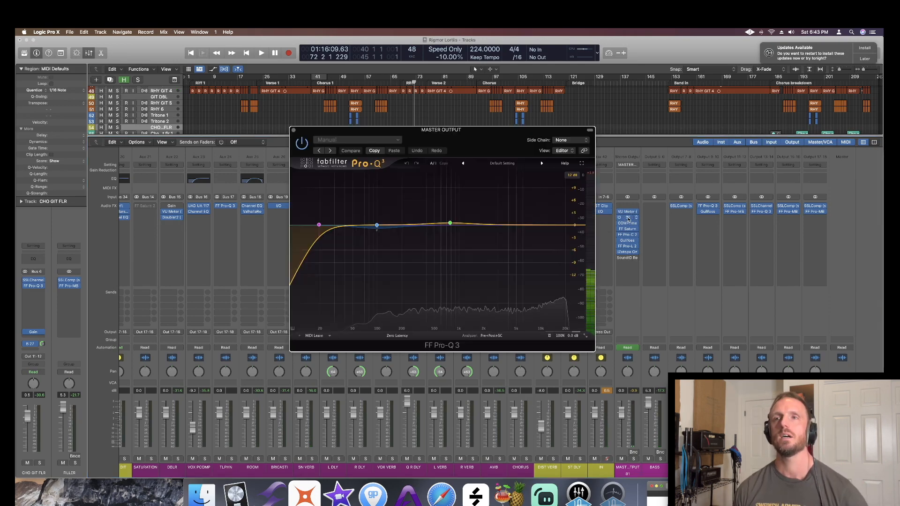
drag(425, 131, 327, 97)
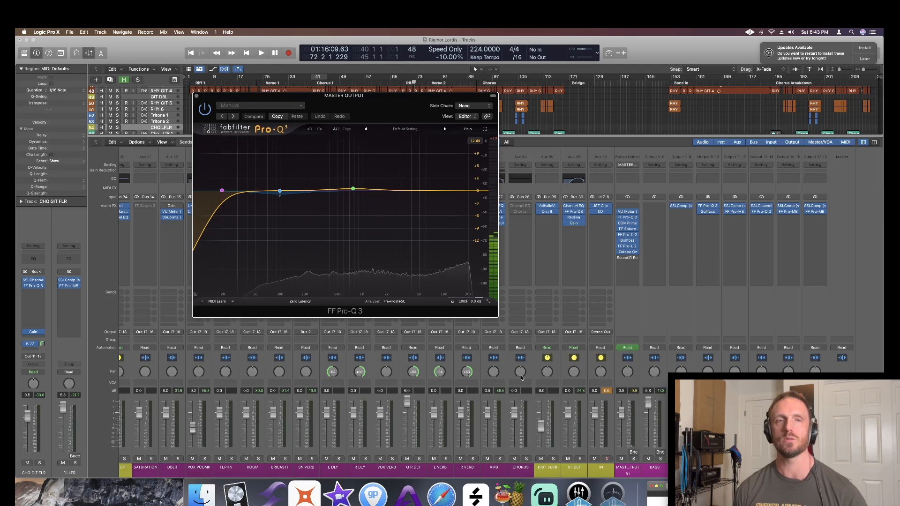
mouse_move(228, 235)
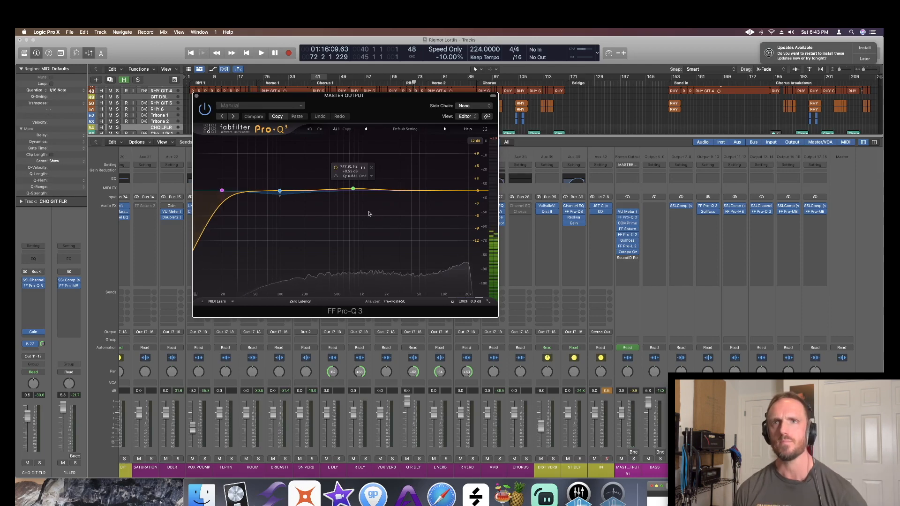
key(space)
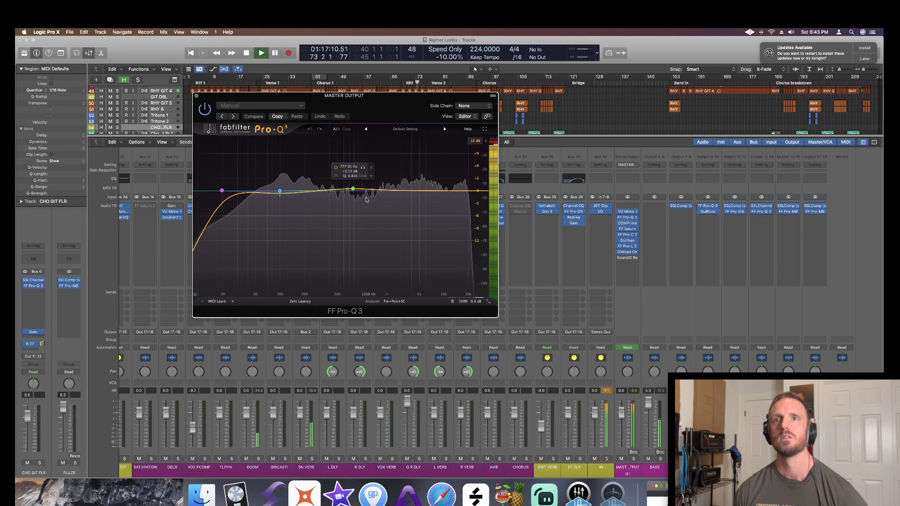
mouse_move(281, 190)
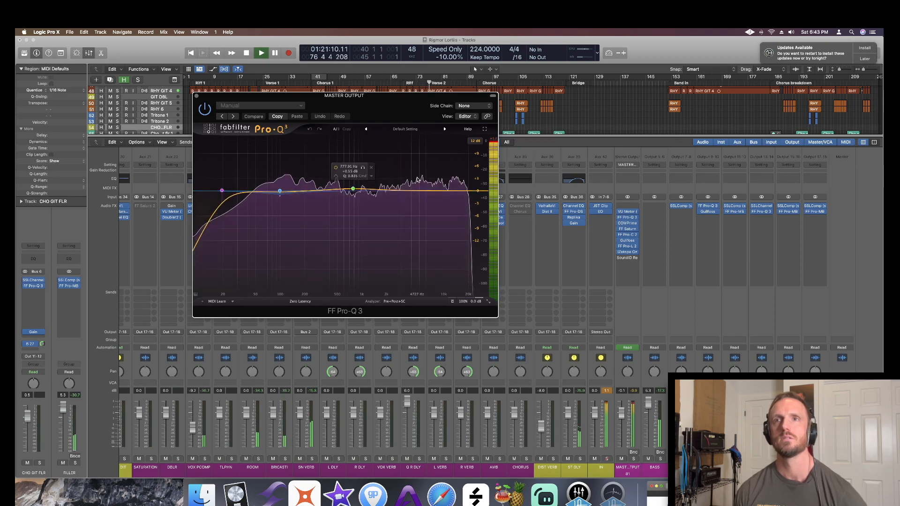
key(space)
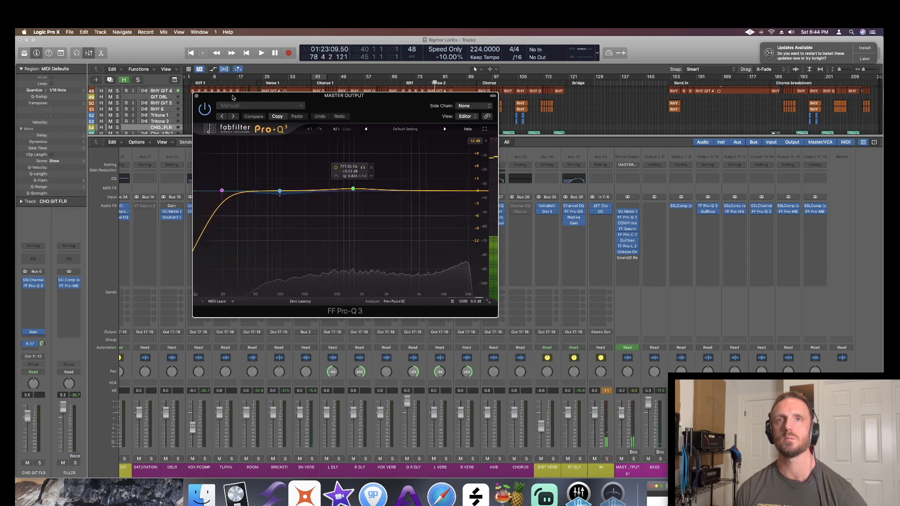
click(196, 96)
- Open COMPrime on the MASTER OUTPUT channel, watch its gain reduction meter and settings during playback, and close it
click(628, 223)
key(space)
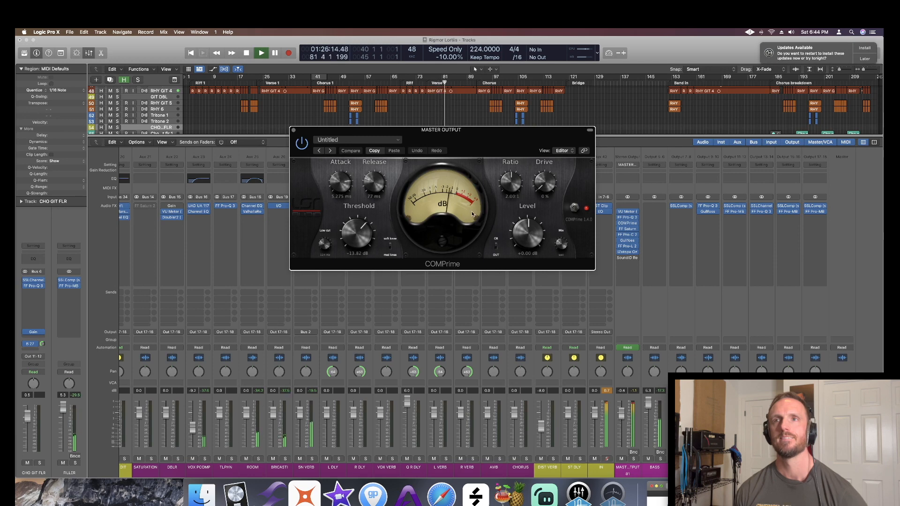
key(space)
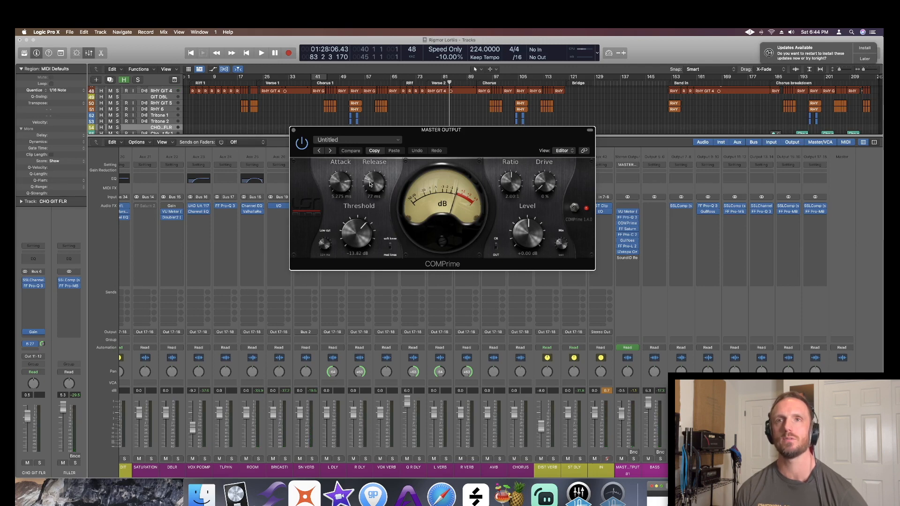
click(293, 131)
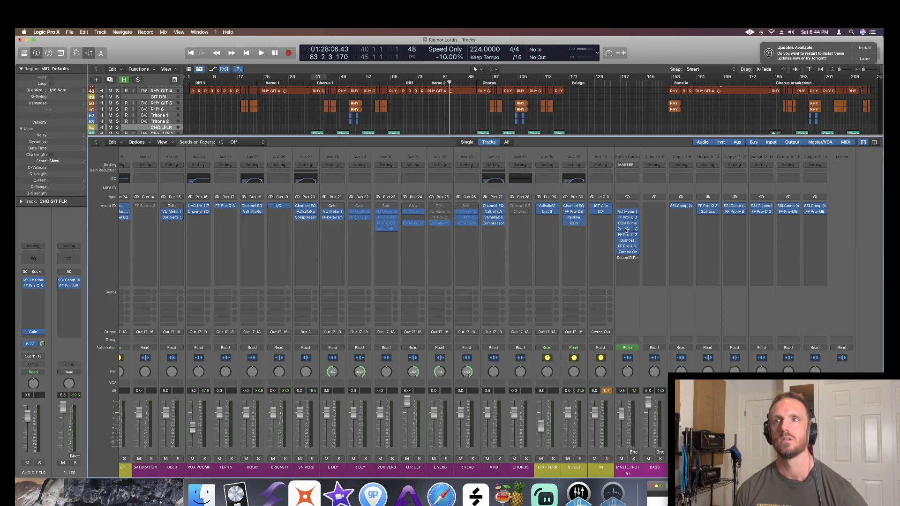
- Open FF Saturn on the MASTER OUTPUT channel, check its preset and global mix amount, and close it
click(628, 229)
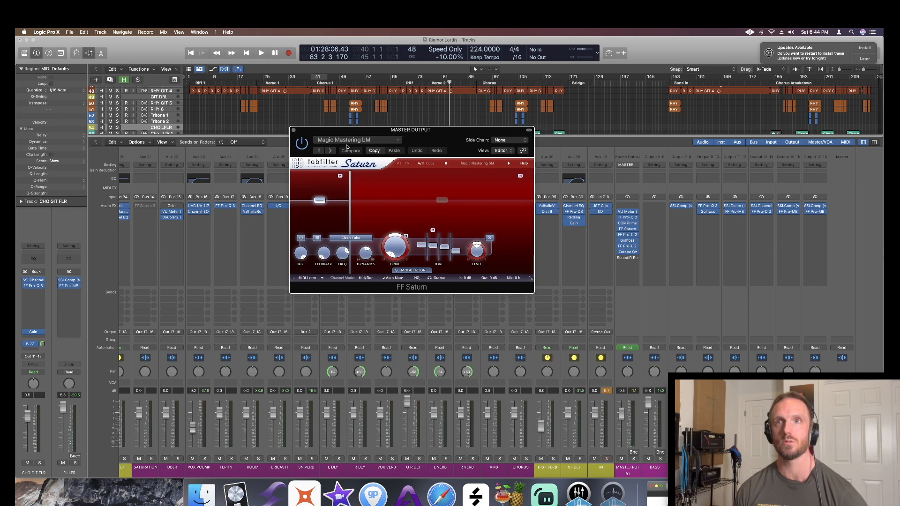
mouse_move(517, 281)
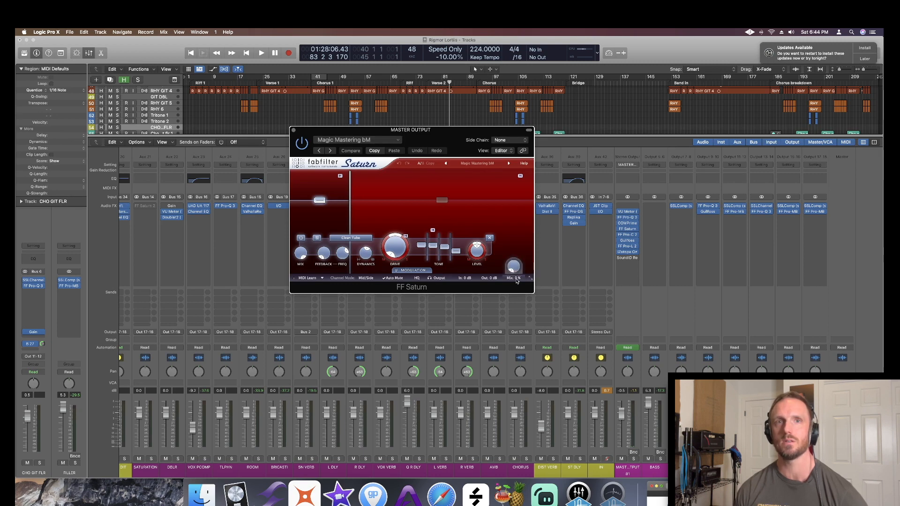
click(293, 130)
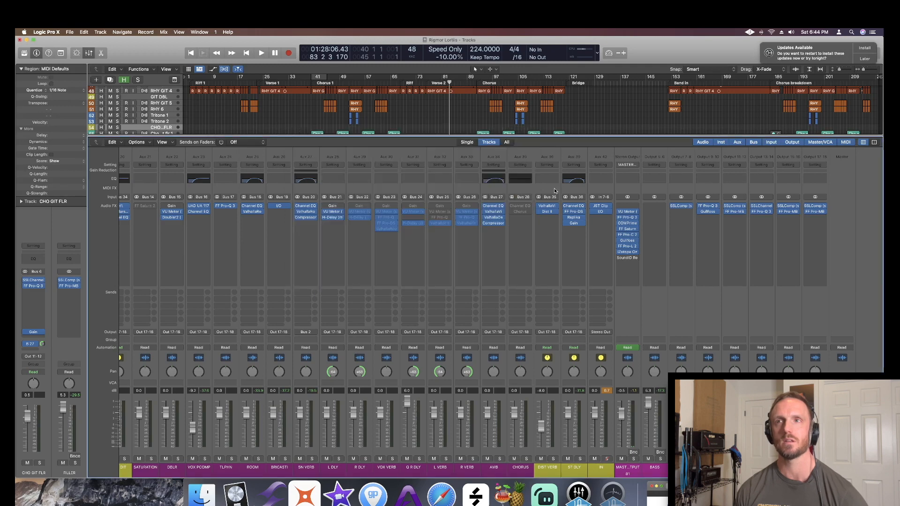
- Open Pro-C 2 on the MASTER OUTPUT channel, audition its parallel compression while examining wet gain, attack and release, and close it
mouse_move(641, 241)
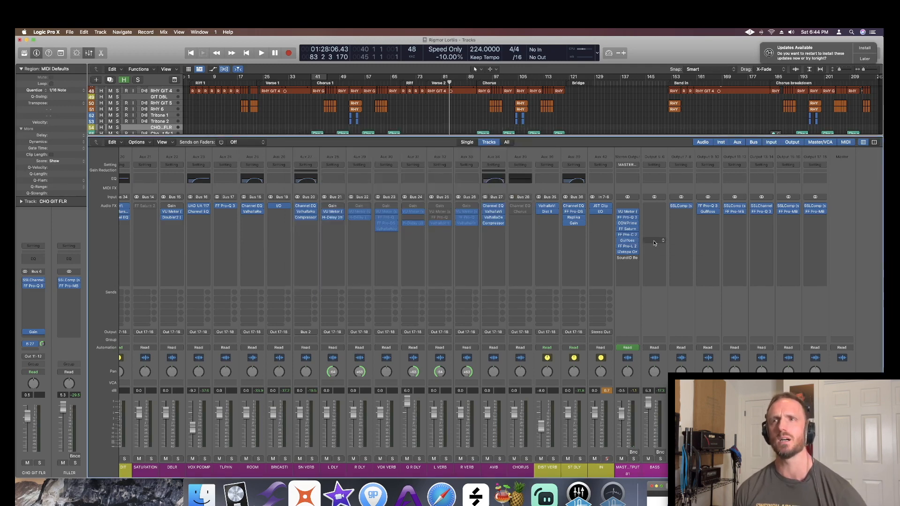
click(629, 234)
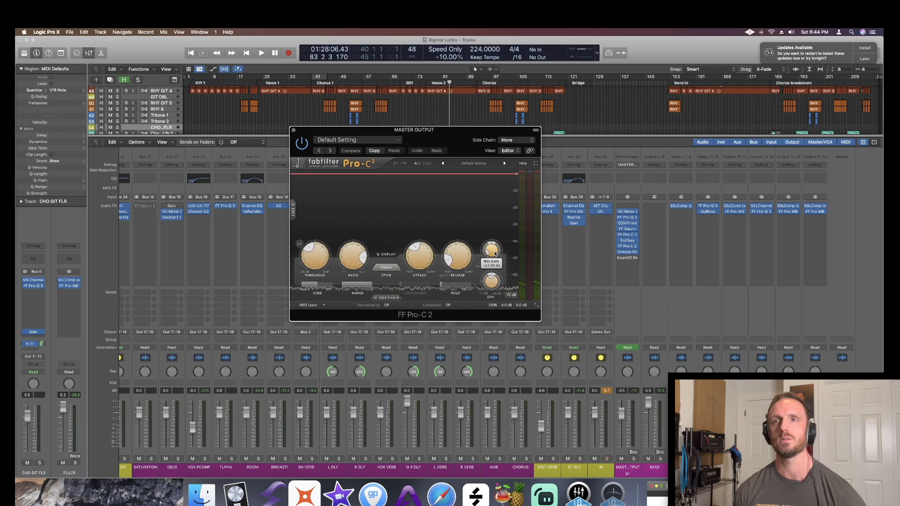
mouse_move(495, 254)
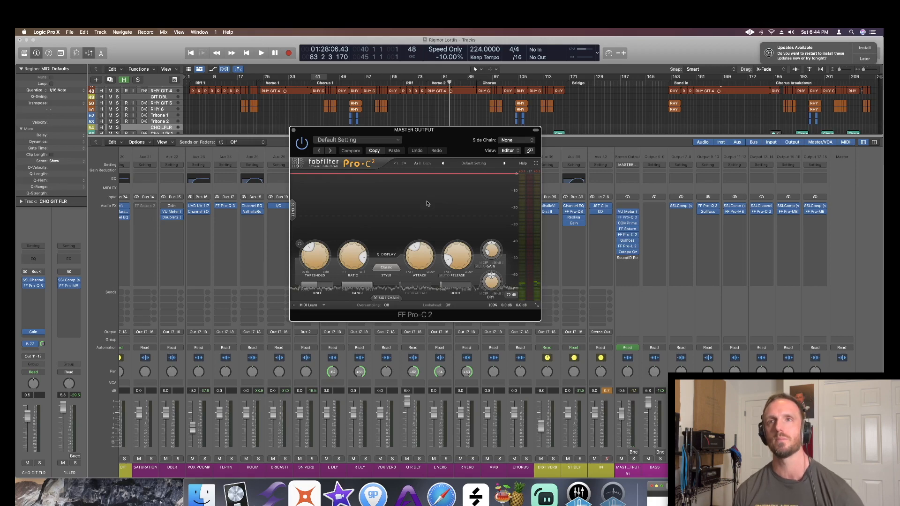
key(space)
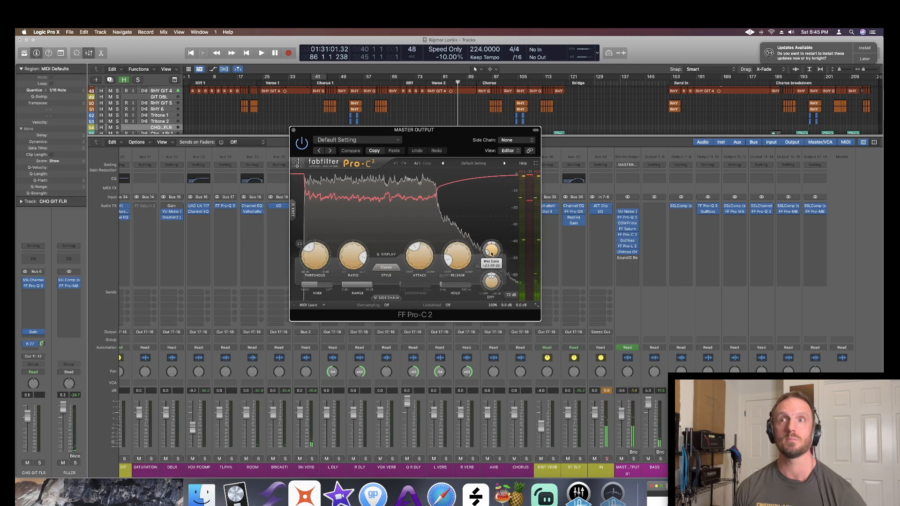
key(space)
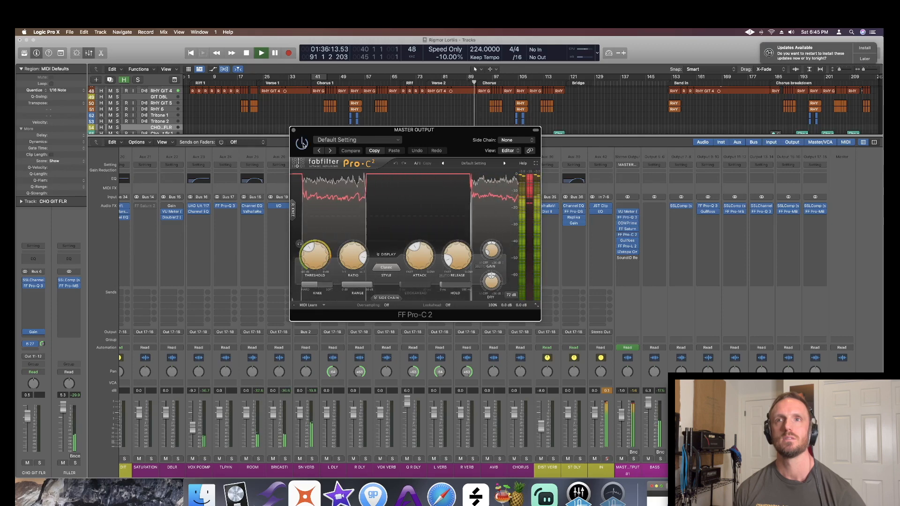
key(space)
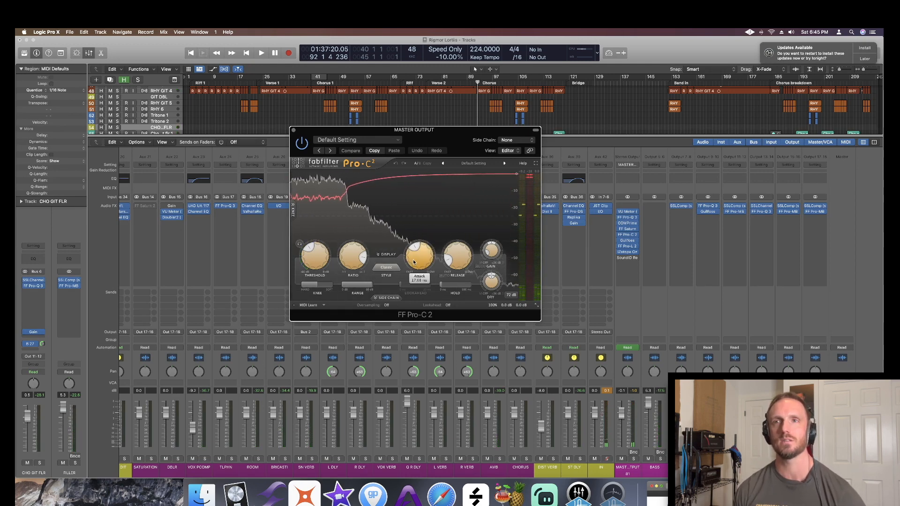
mouse_move(446, 261)
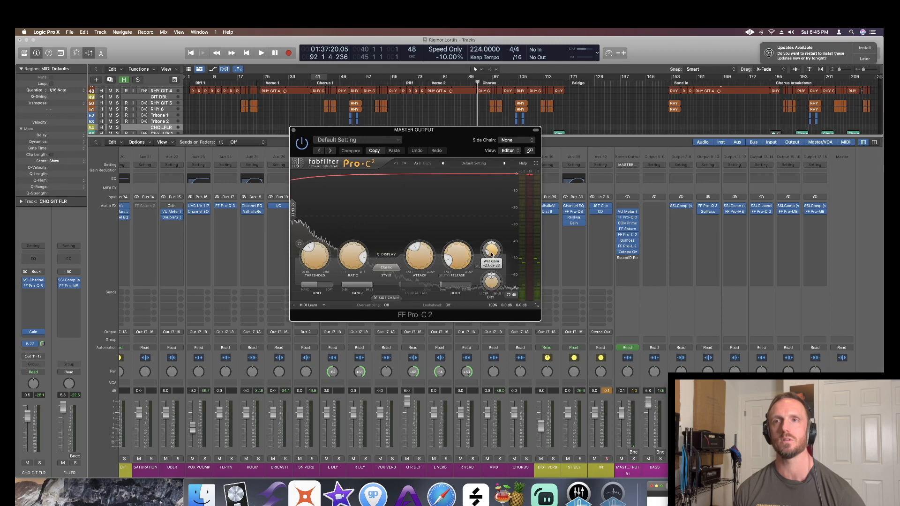
key(super+w)
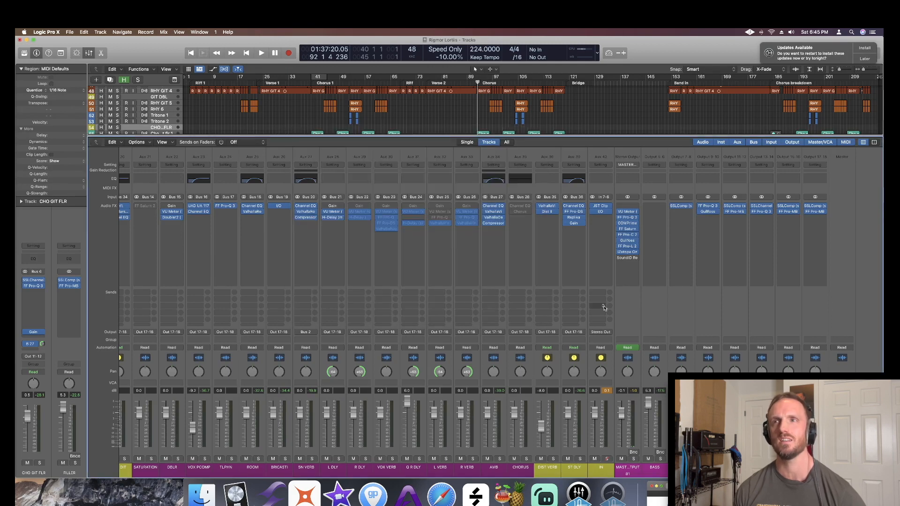
- Open Gullfoss on the MASTER OUTPUT channel, compare it bypassed and active during playback, and close it
click(628, 241)
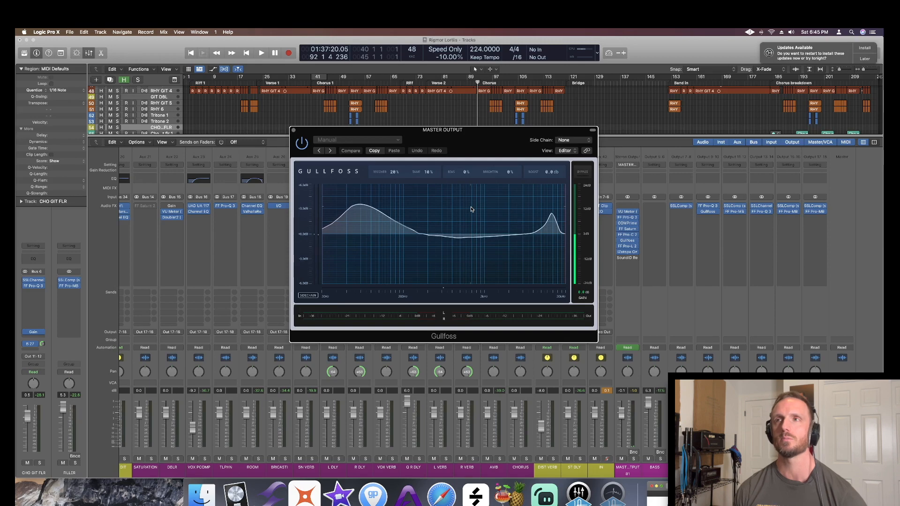
key(space)
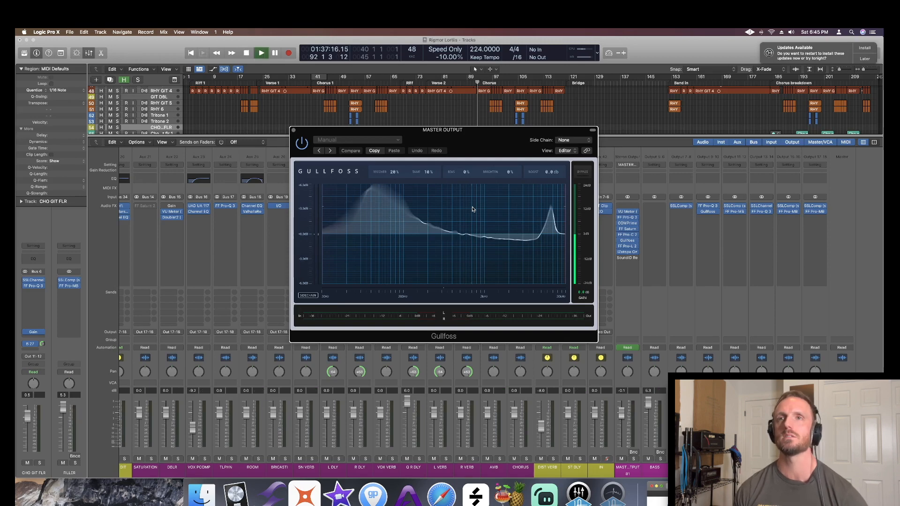
click(302, 144)
click(302, 143)
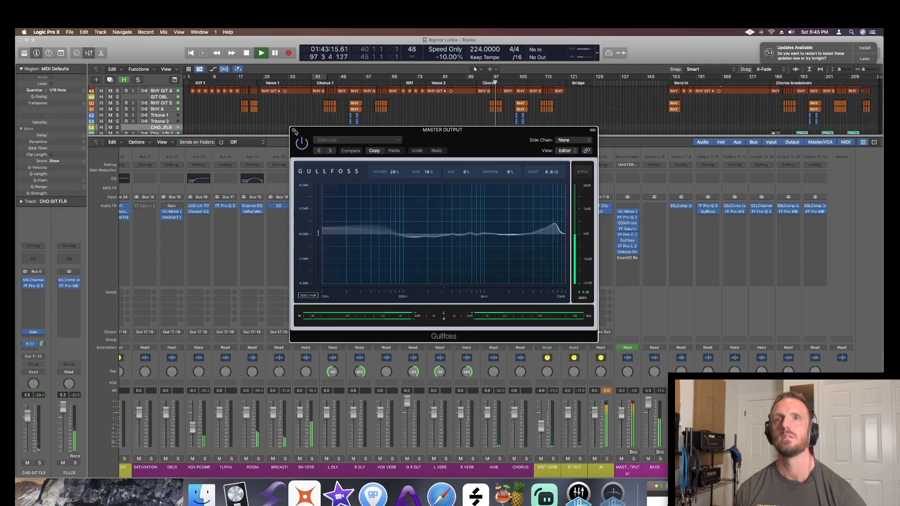
click(294, 131)
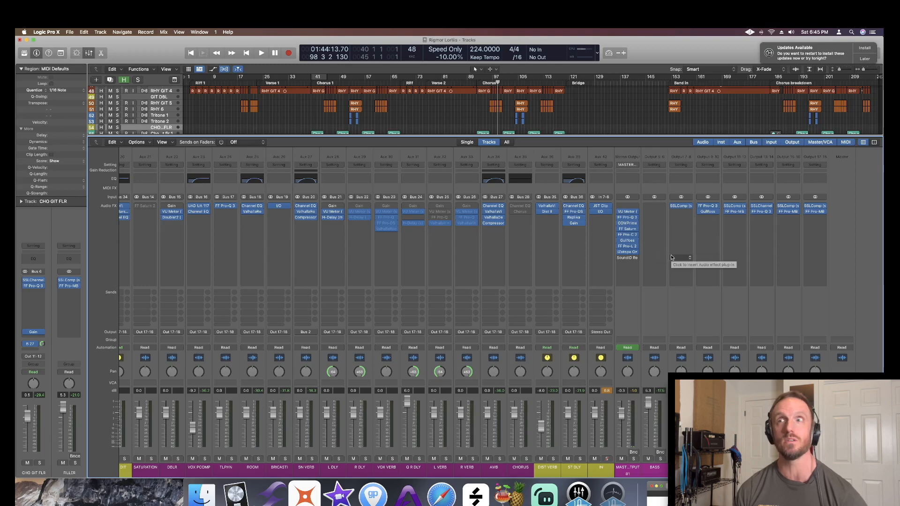
- Open FF Pro-L 2 on the MASTER OUTPUT channel and start playback to watch its gain reduction
click(629, 246)
drag(480, 146, 362, 131)
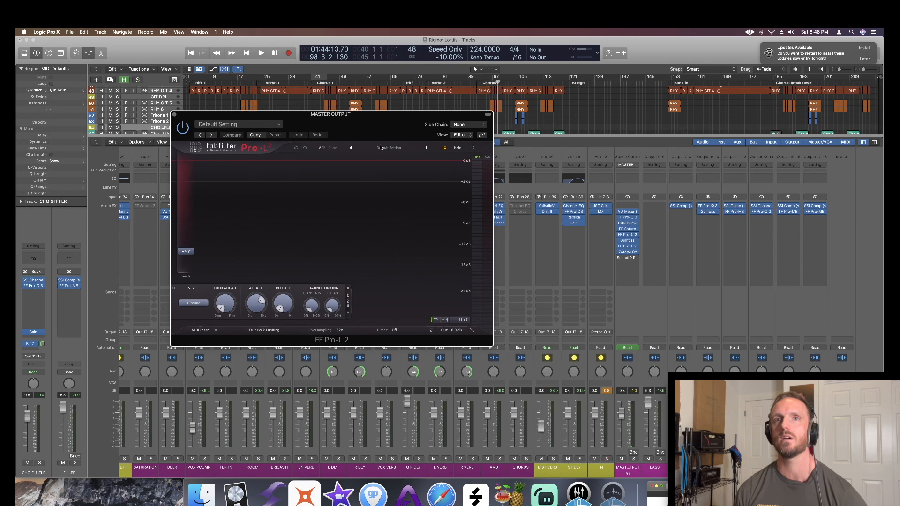
key(space)
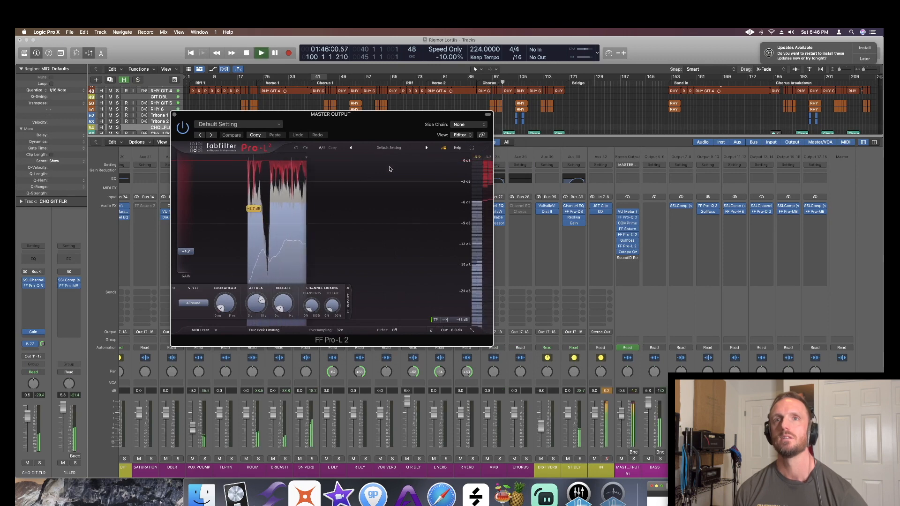
- Open Ozone 7 Vintage Limiter beside Pro-L 2, dismiss its preset manager, and examine both limiters during playback, including Pro-L 2's gain
click(628, 252)
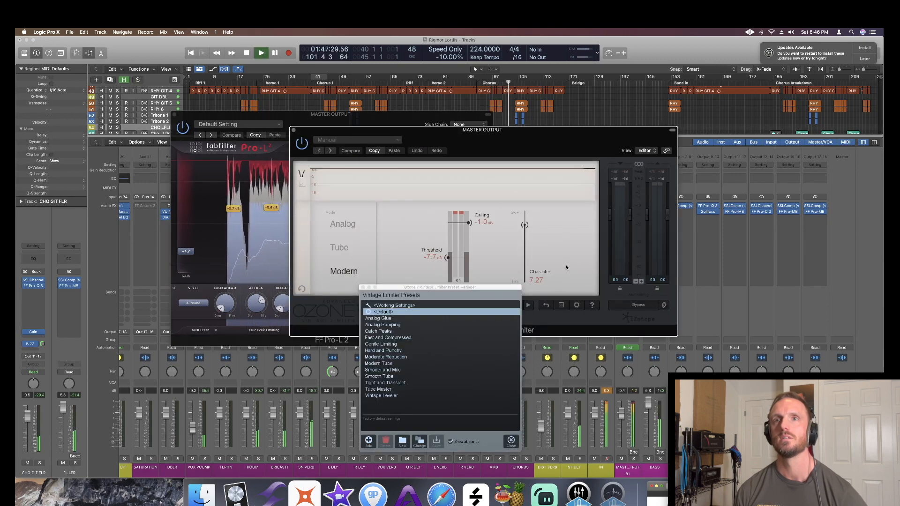
drag(488, 130, 681, 117)
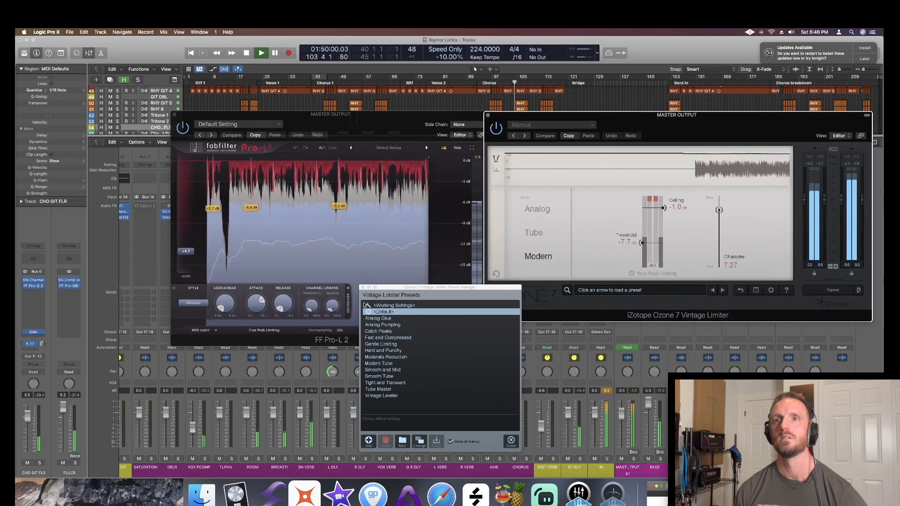
click(357, 314)
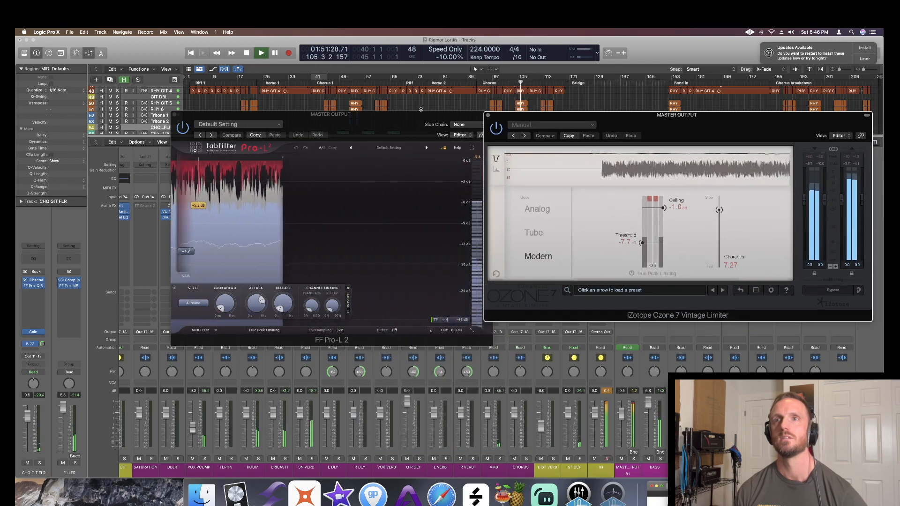
drag(400, 123, 368, 109)
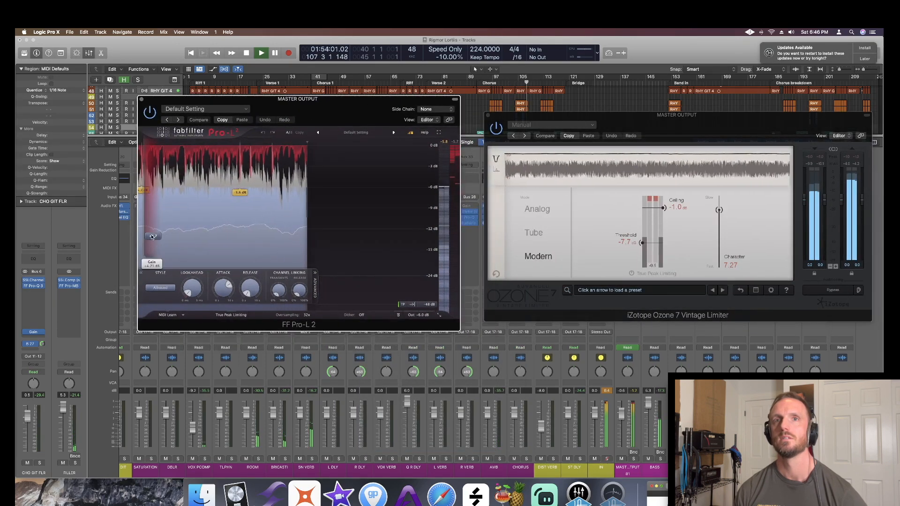
mouse_move(152, 236)
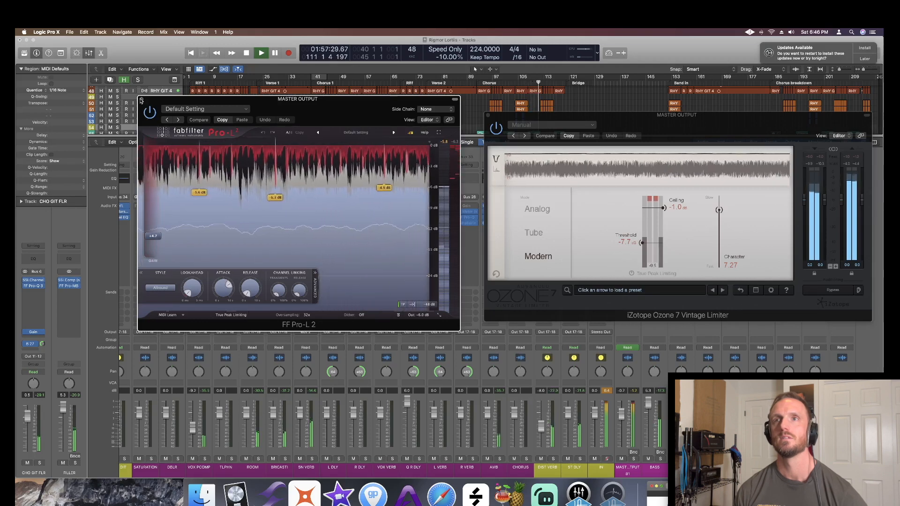
- Stop playback, close both limiter windows, and hide the mixer to show the full track arrangement
key(space)
click(142, 100)
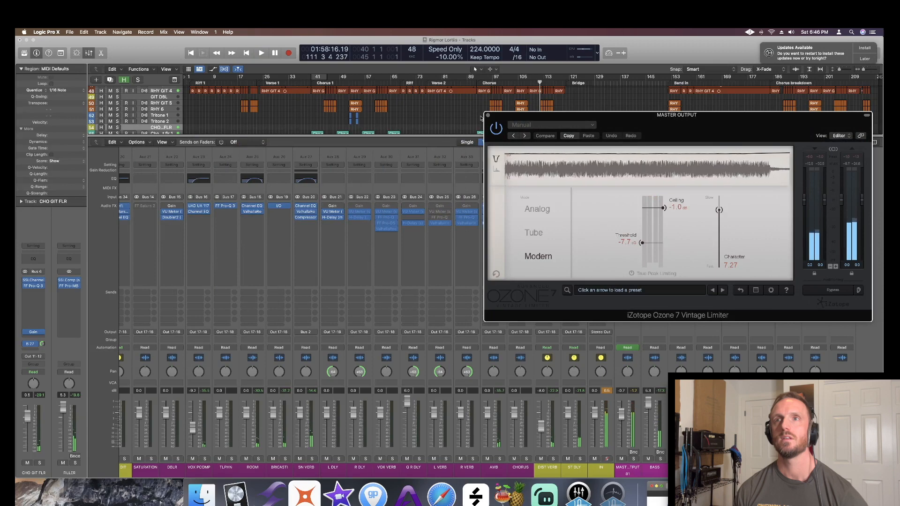
click(488, 115)
key(x)
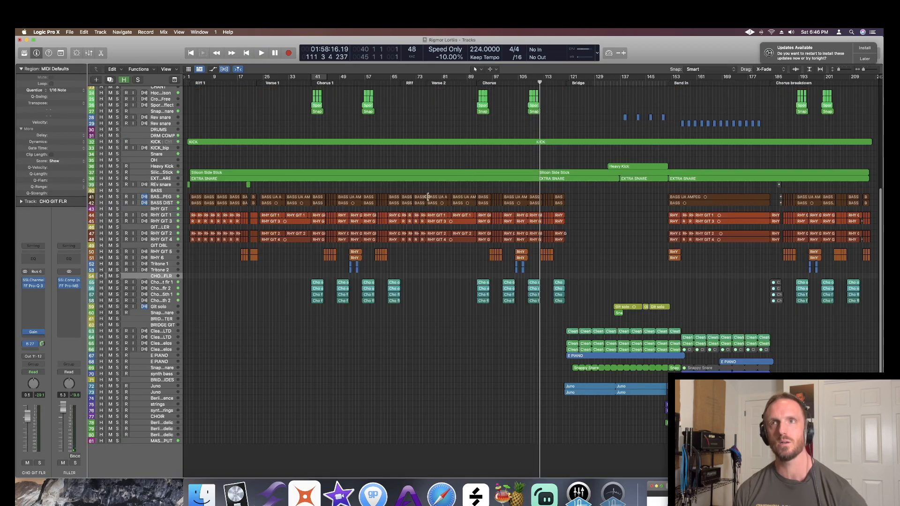